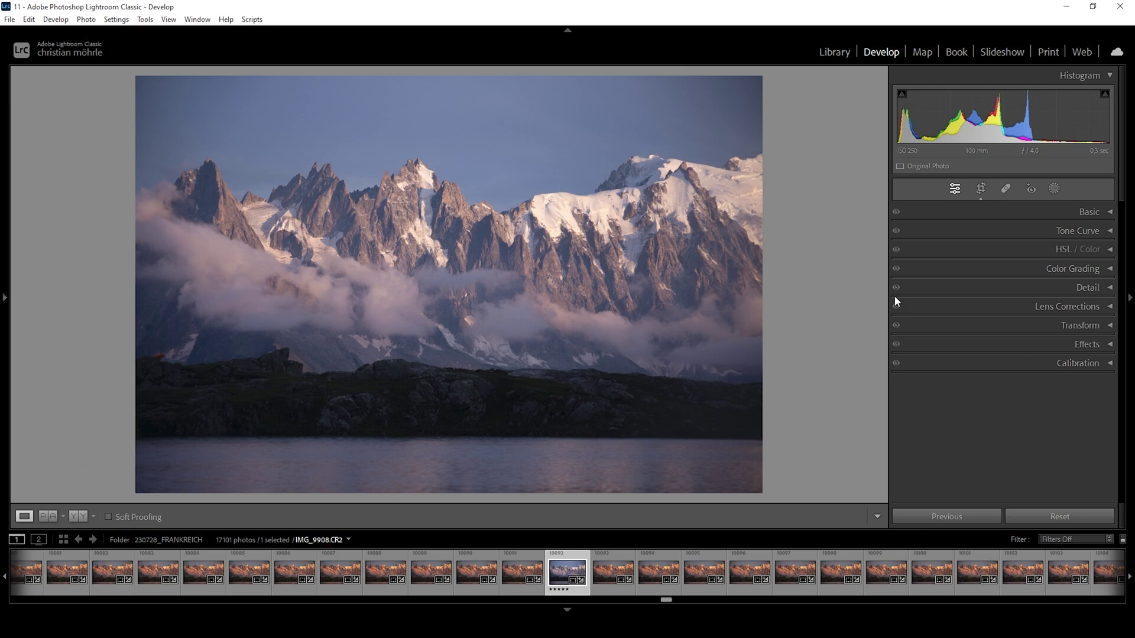
# - Expand the Lens Corrections panel for the mountain photo IMG_9908.CR2
pyautogui.click(1105, 309)
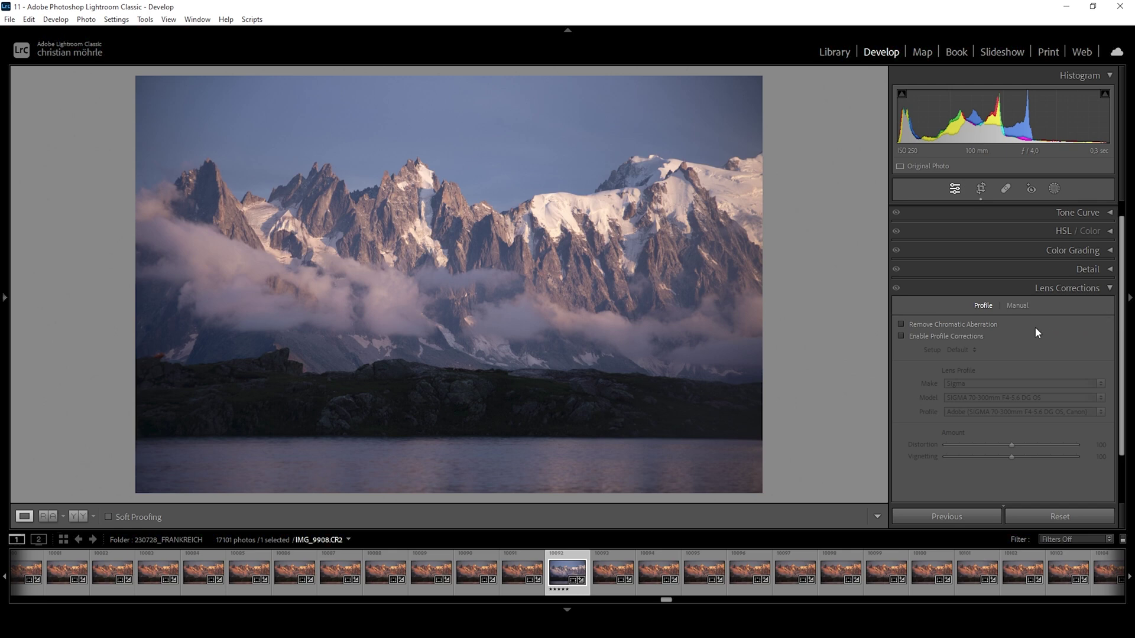
# - Enable Remove Chromatic Aberration and the Sigma 70-300mm profile correction, then collapse Lens Corrections
pyautogui.click(923, 328)
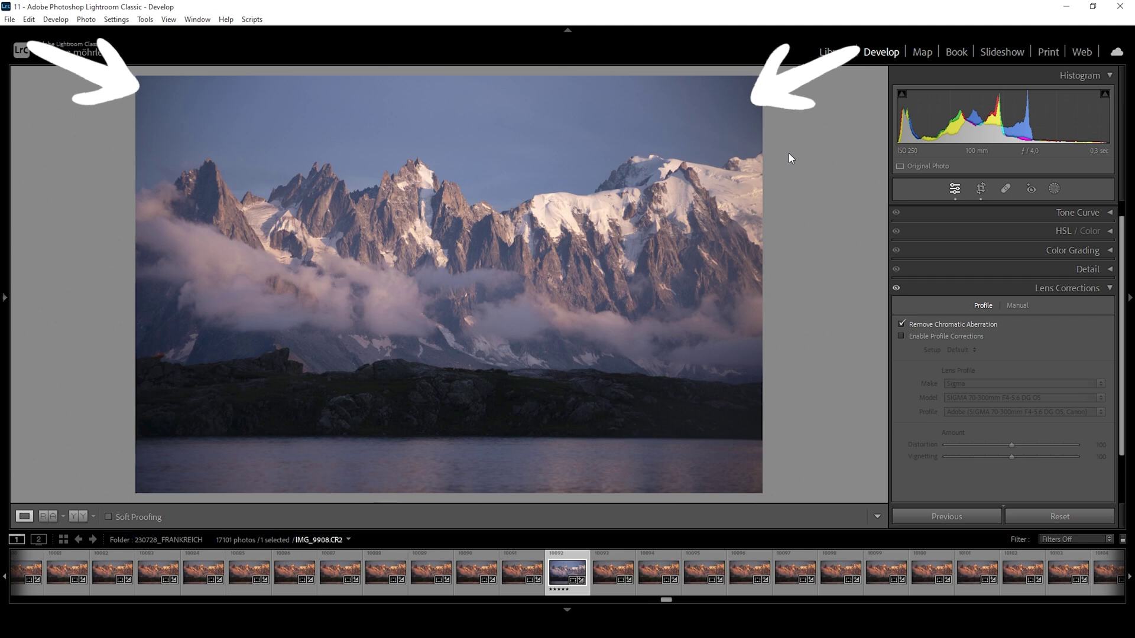
pyautogui.click(901, 336)
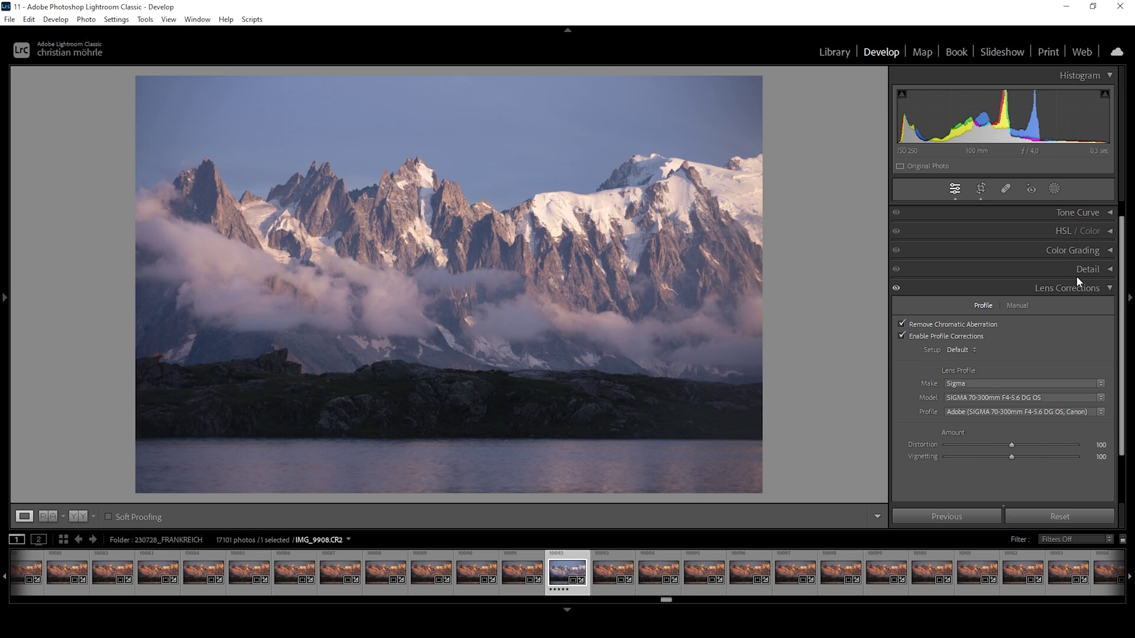
pyautogui.click(1107, 292)
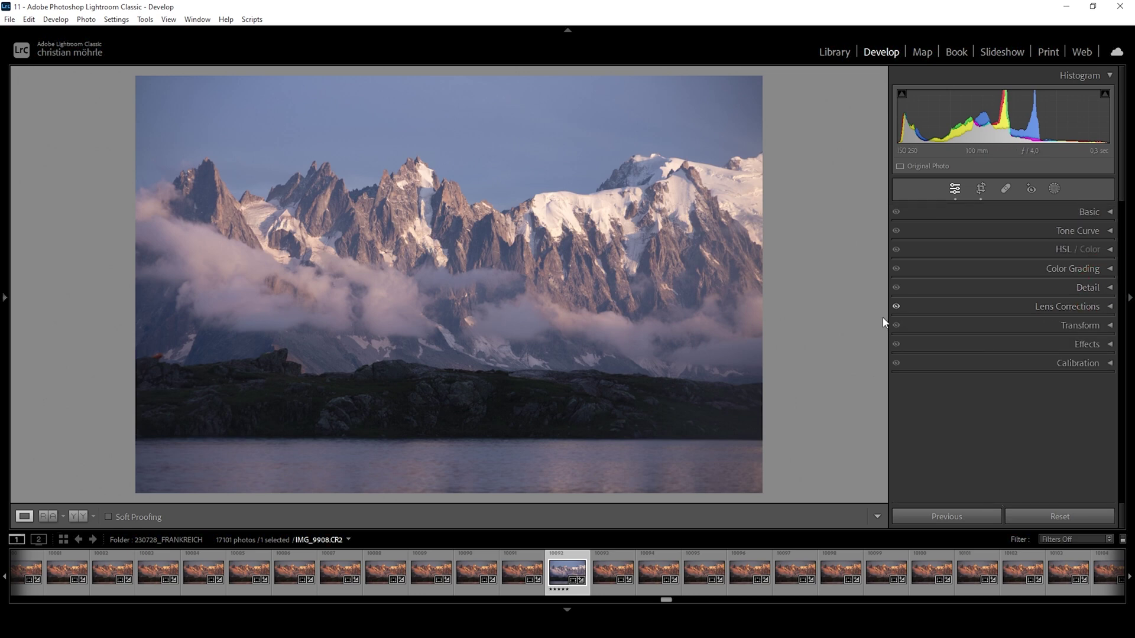
# - Apply the Adobe Landscape profile and warm the white balance Temp to 9041
pyautogui.click(1104, 215)
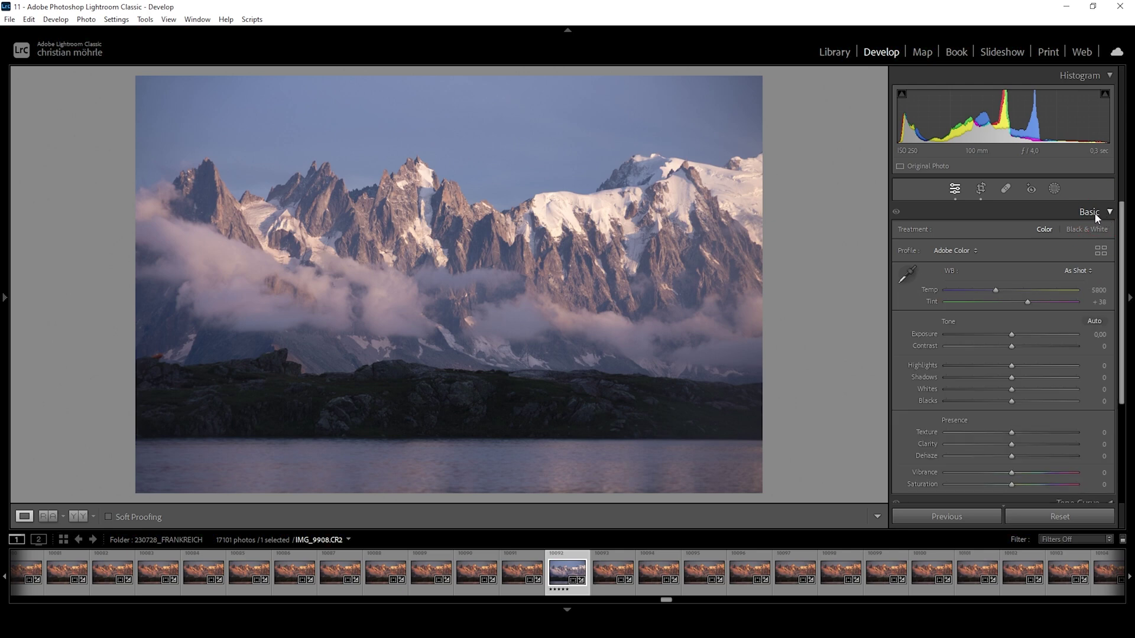
pyautogui.click(974, 251)
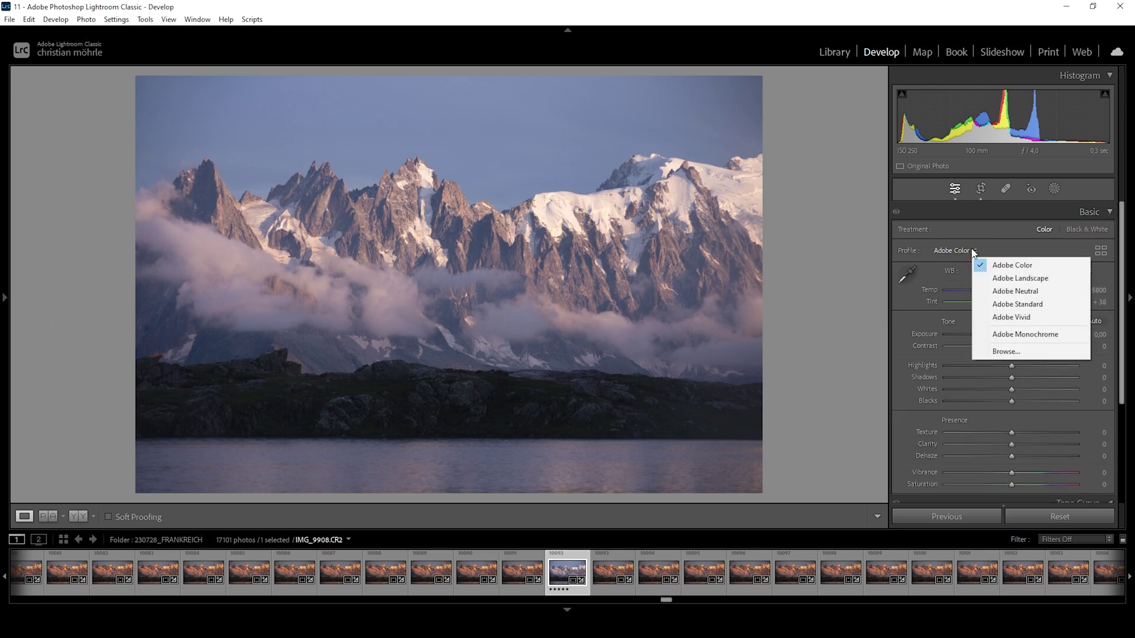
pyautogui.click(1003, 281)
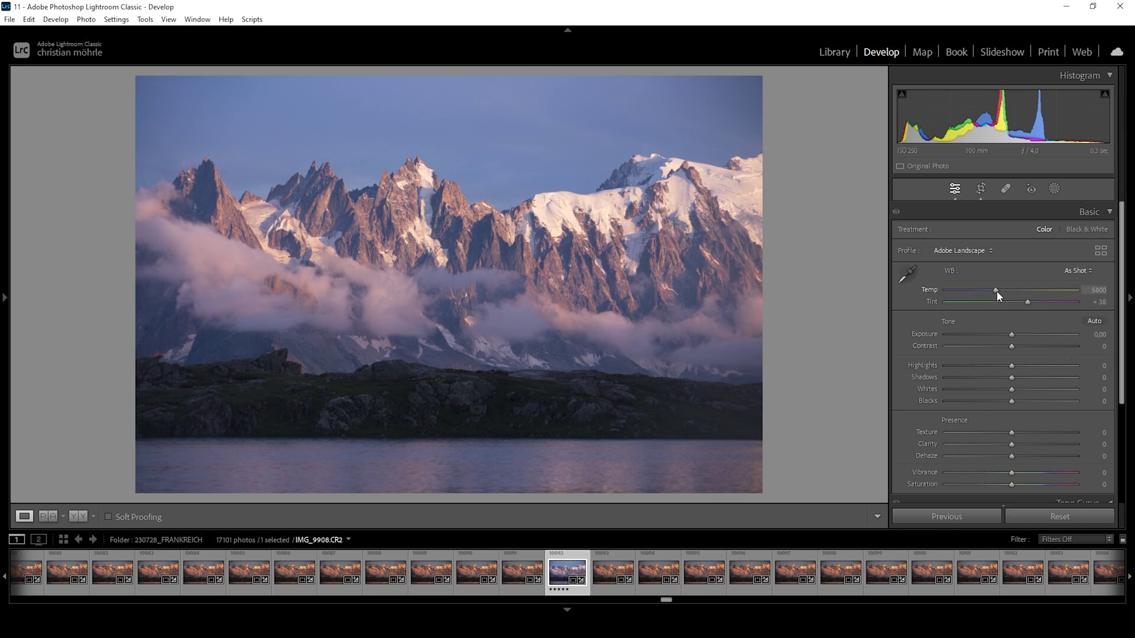
pyautogui.moveTo(997, 291); pyautogui.dragTo(1022, 297)
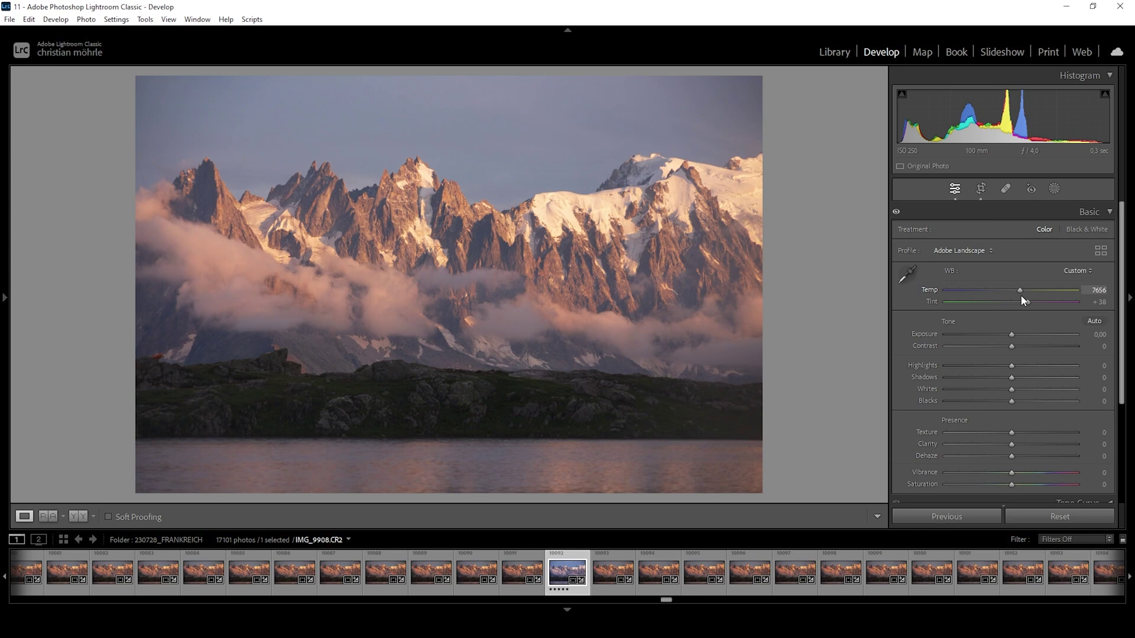
pyautogui.moveTo(1022, 297); pyautogui.dragTo(1031, 299)
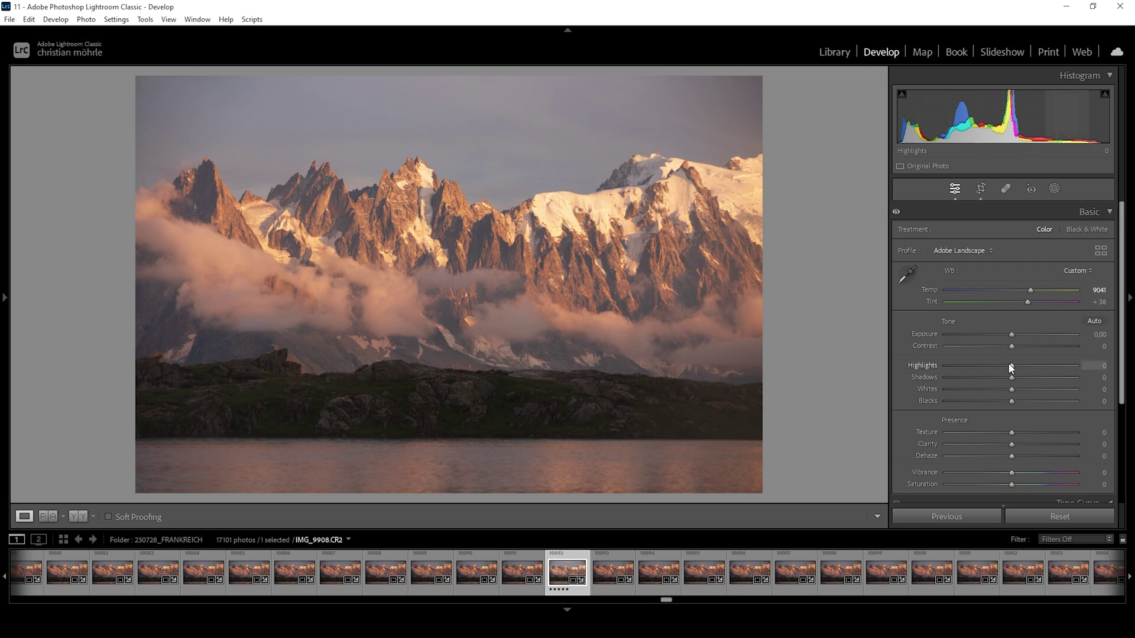
# - Set Exposure +0.29, Highlights −75, Shadows −18, Whites +28, Blacks −2, Texture +9, Vibrance +17
pyautogui.moveTo(1013, 338); pyautogui.dragTo(1016, 338)
pyautogui.moveTo(1013, 392); pyautogui.dragTo(1030, 390)
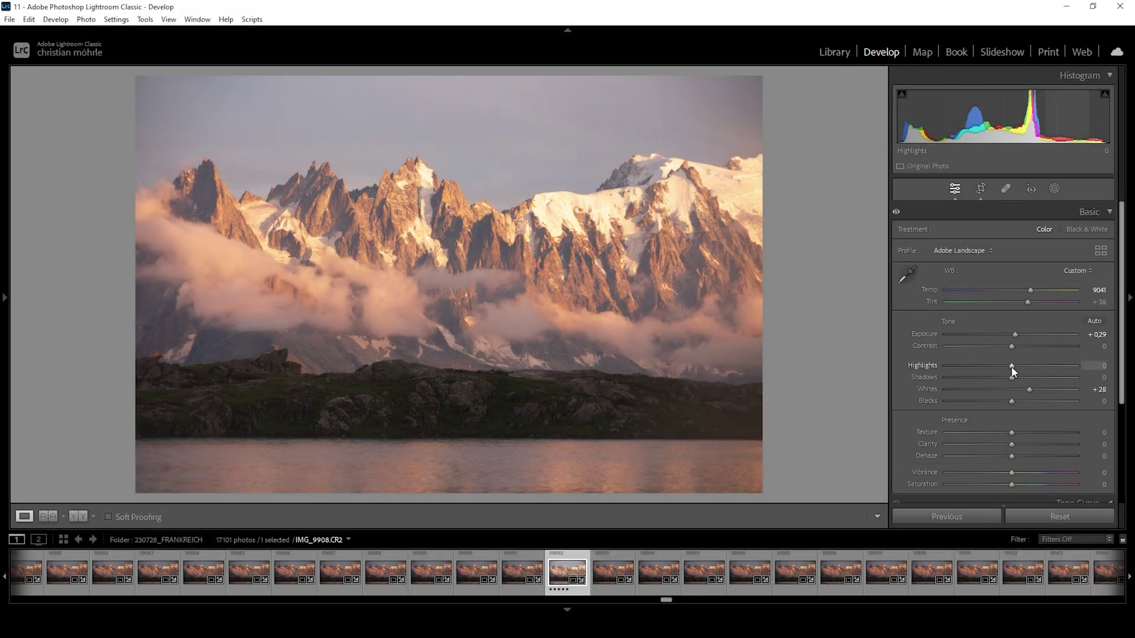
pyautogui.moveTo(1007, 368); pyautogui.dragTo(962, 368)
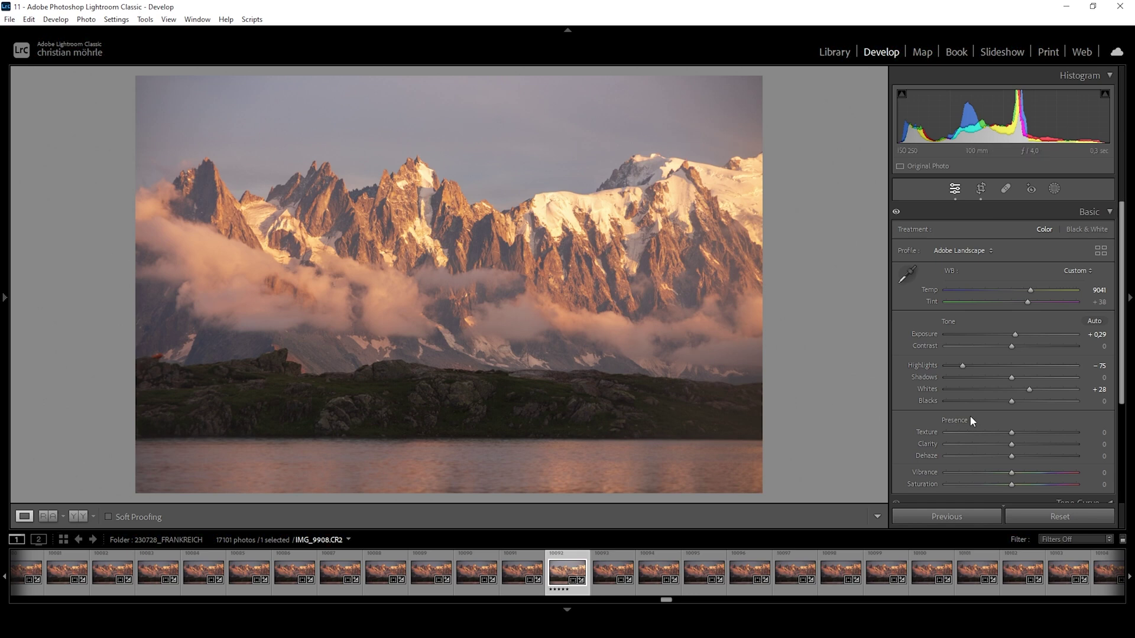
pyautogui.moveTo(1014, 381); pyautogui.dragTo(1002, 379)
pyautogui.click(1005, 380)
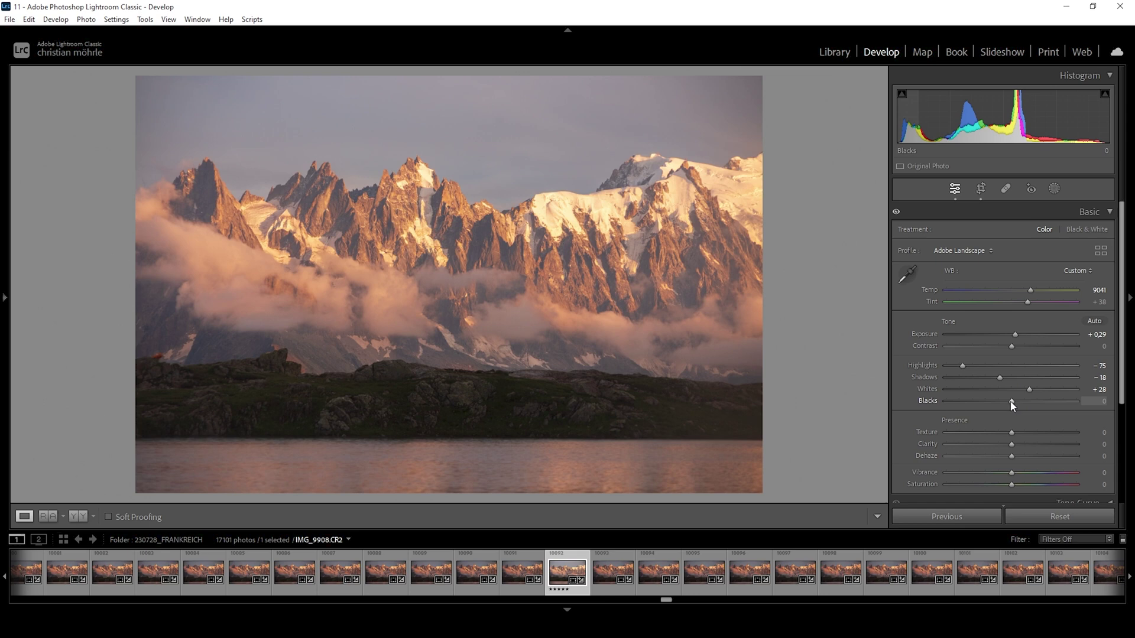
pyautogui.moveTo(1012, 402); pyautogui.dragTo(1010, 402)
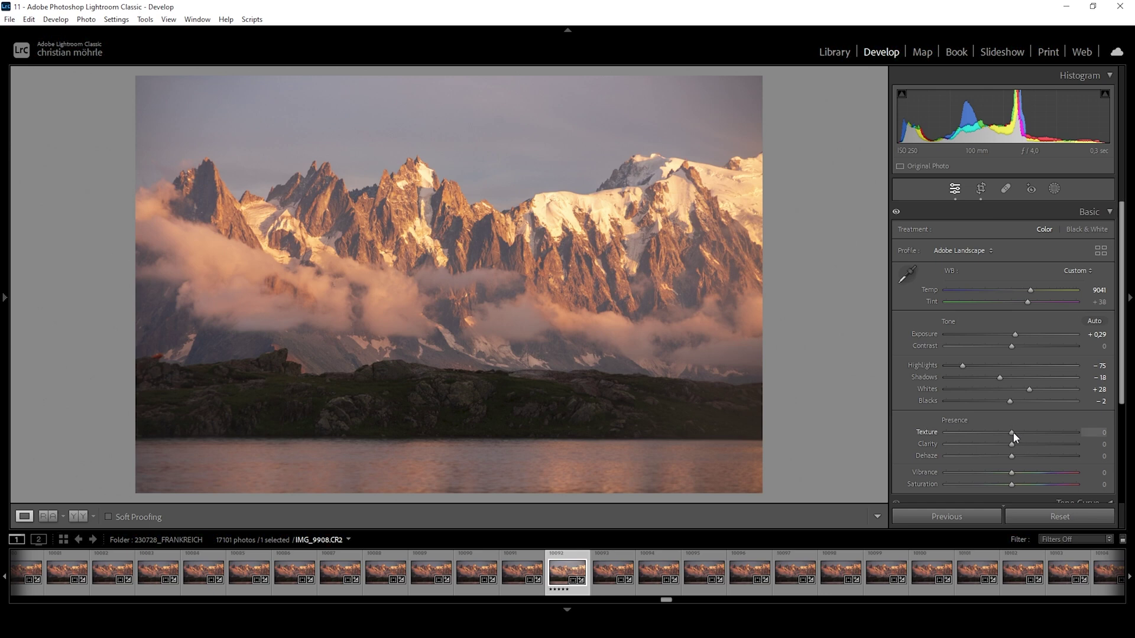
pyautogui.moveTo(1013, 432); pyautogui.dragTo(1018, 434)
pyautogui.moveTo(1019, 473); pyautogui.dragTo(1020, 473)
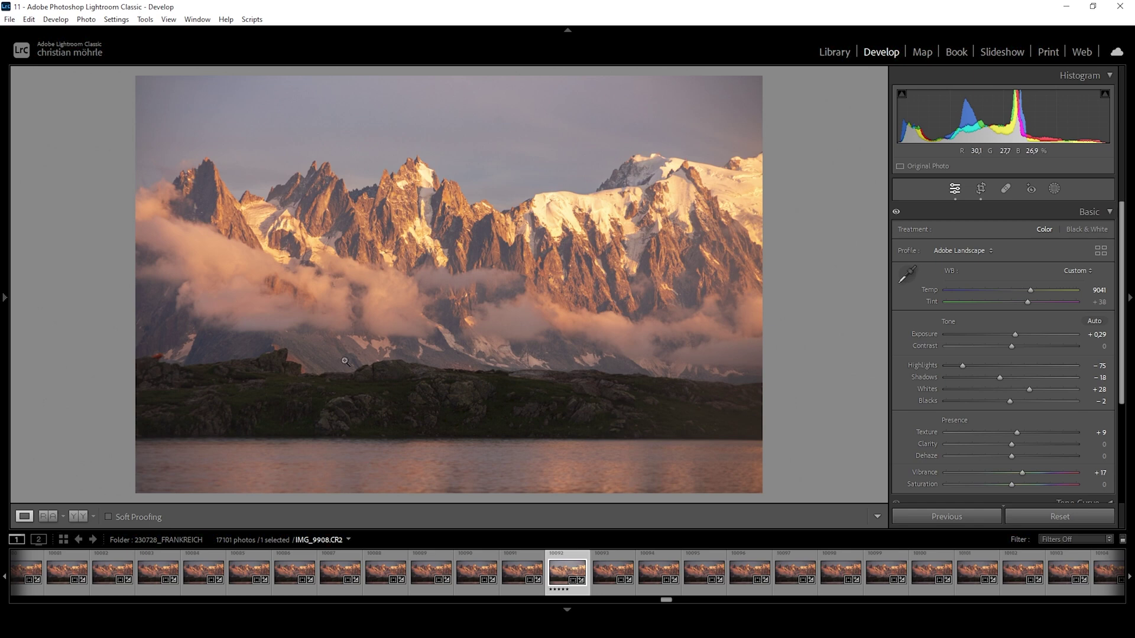
pyautogui.press('y')
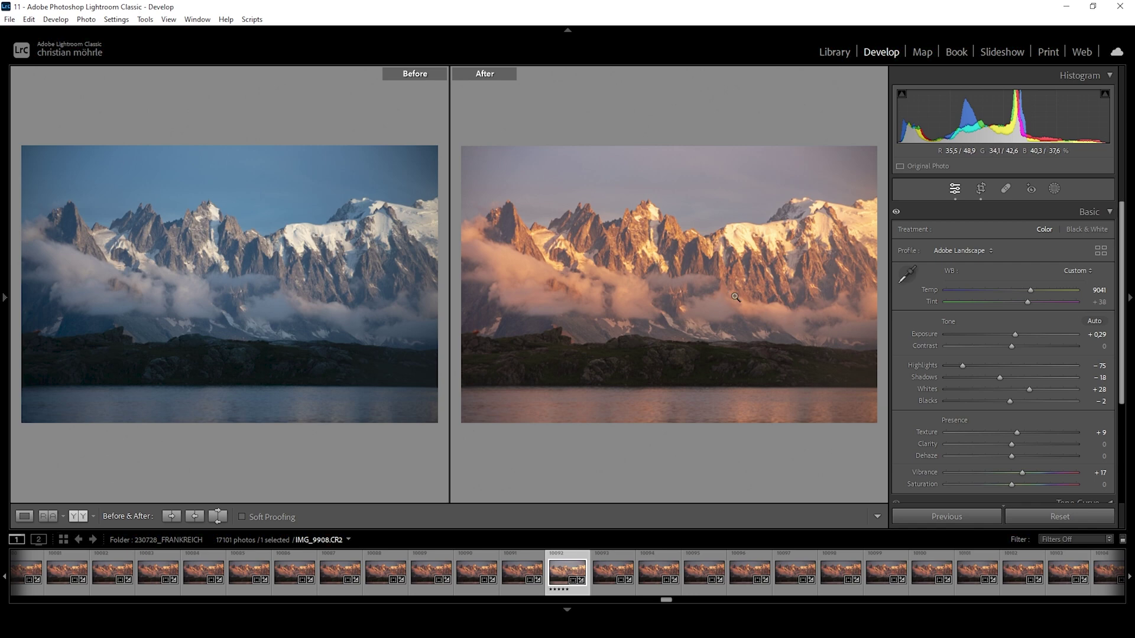
pyautogui.click(24, 517)
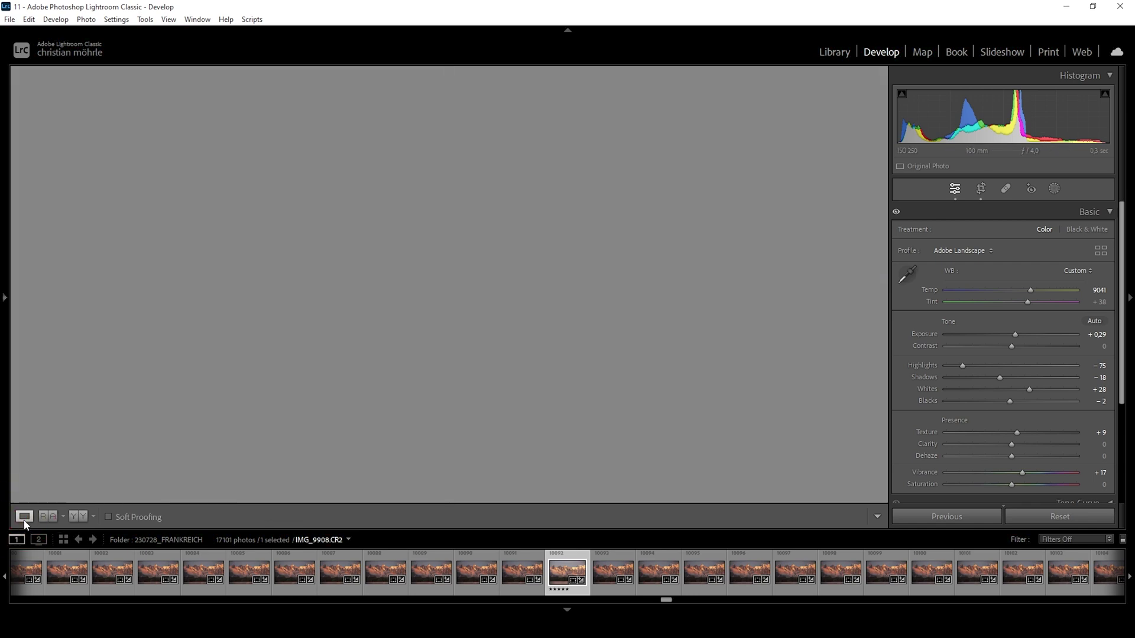
# - Draw a top-down linear gradient mask fading out toward the shoreline
pyautogui.click(1055, 189)
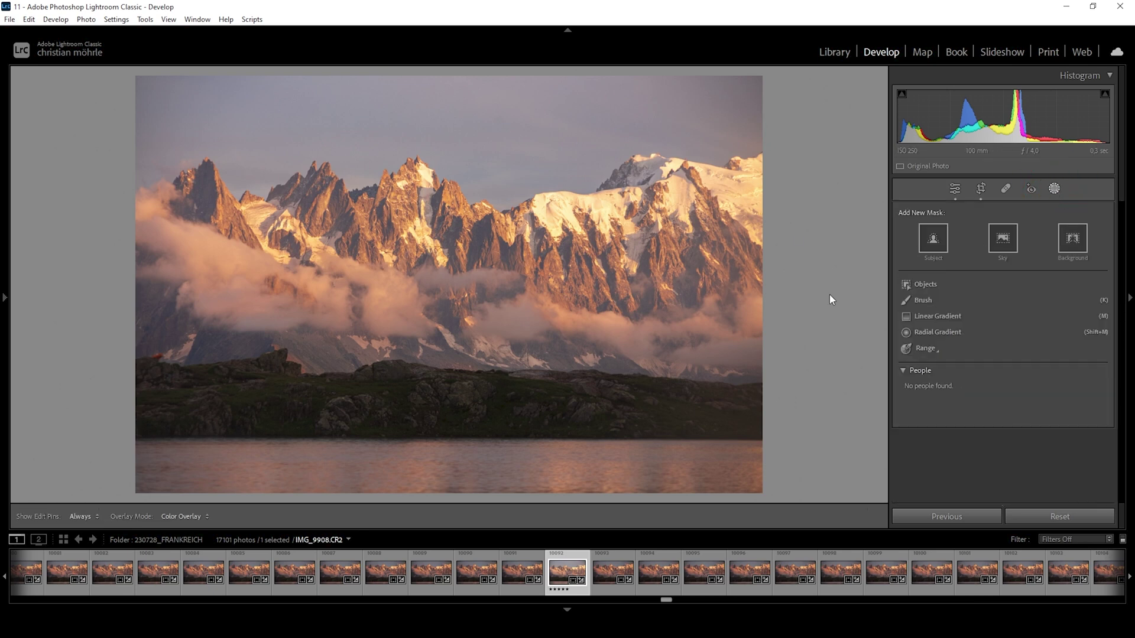
pyautogui.click(936, 316)
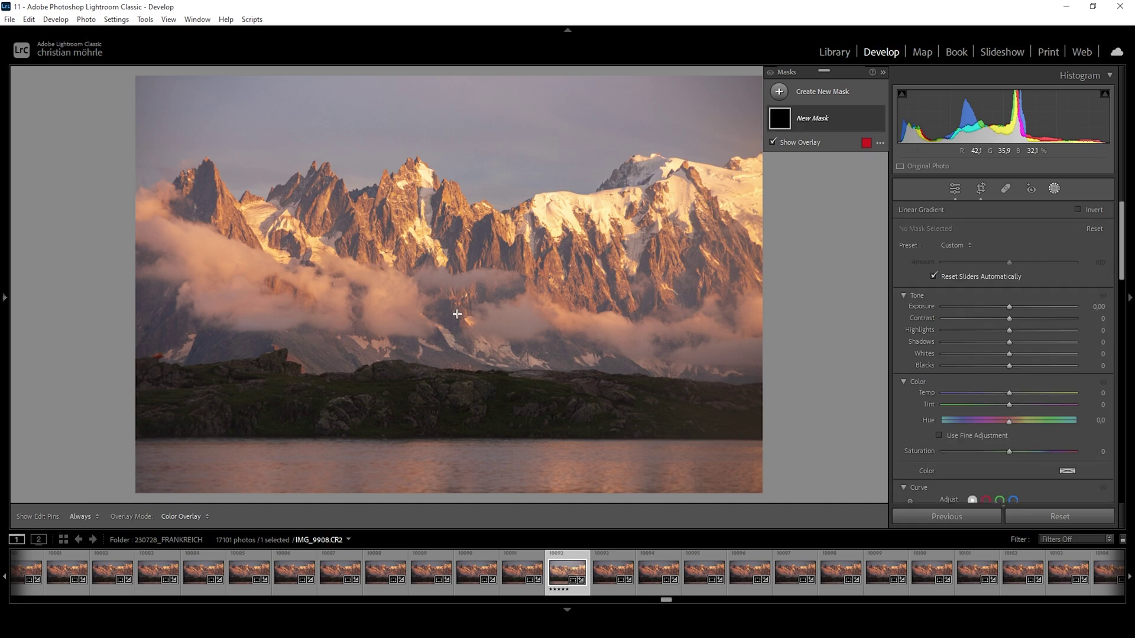
pyautogui.moveTo(454, 312); pyautogui.dragTo(453, 421)
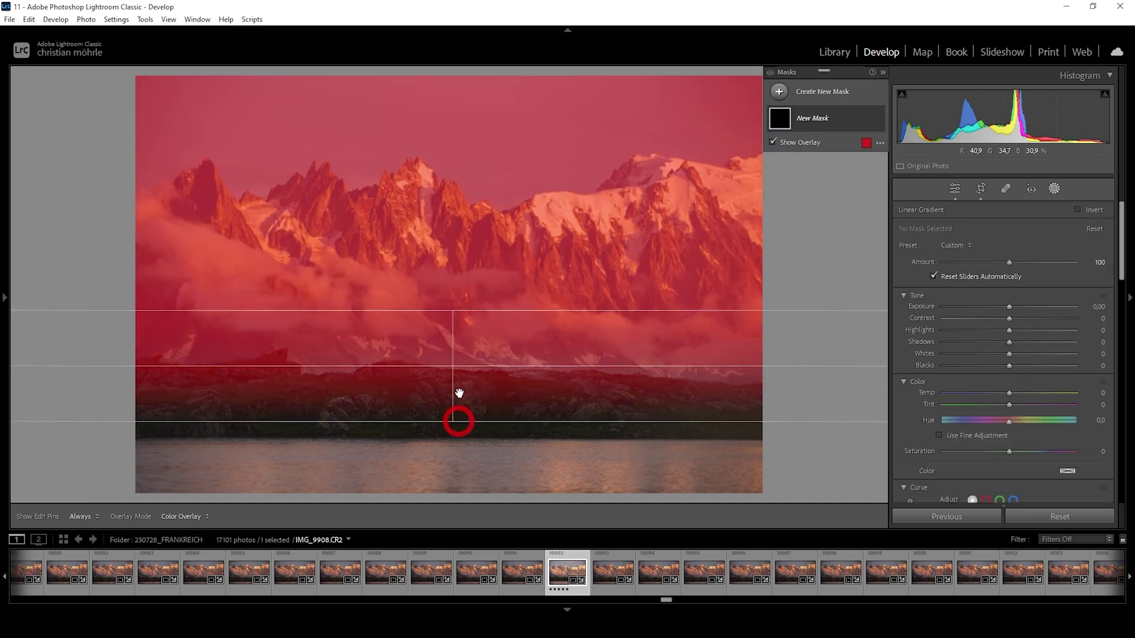
pyautogui.moveTo(452, 313); pyautogui.dragTo(461, 293)
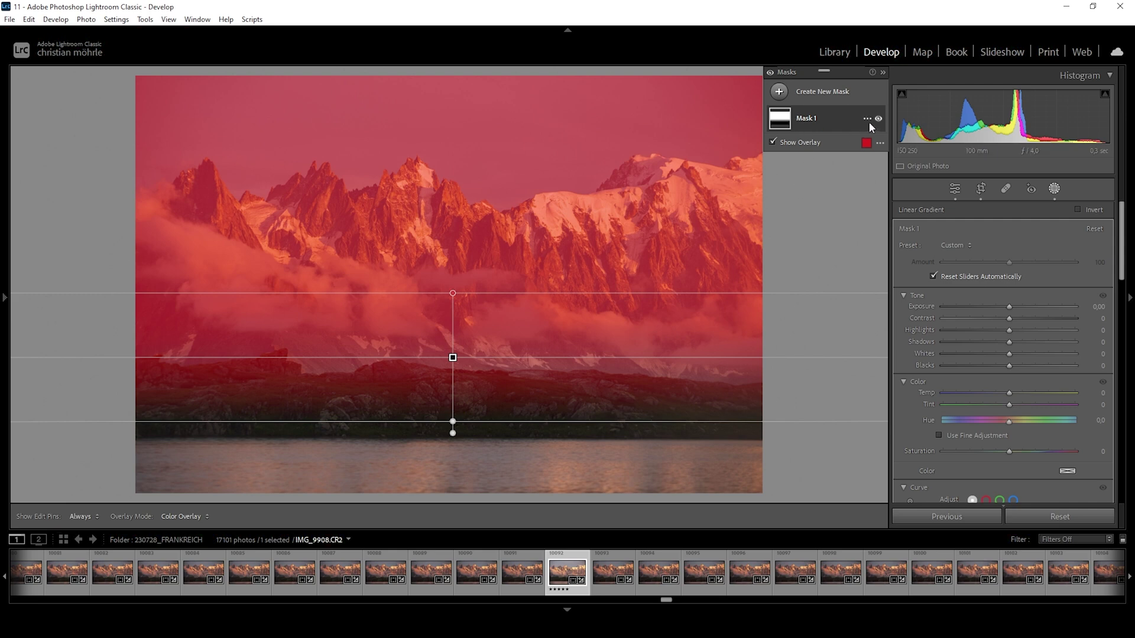
# - Subtract a luminance range sampled from the dark foreground, narrowed to the darker tones
pyautogui.click(867, 119)
pyautogui.click(829, 124)
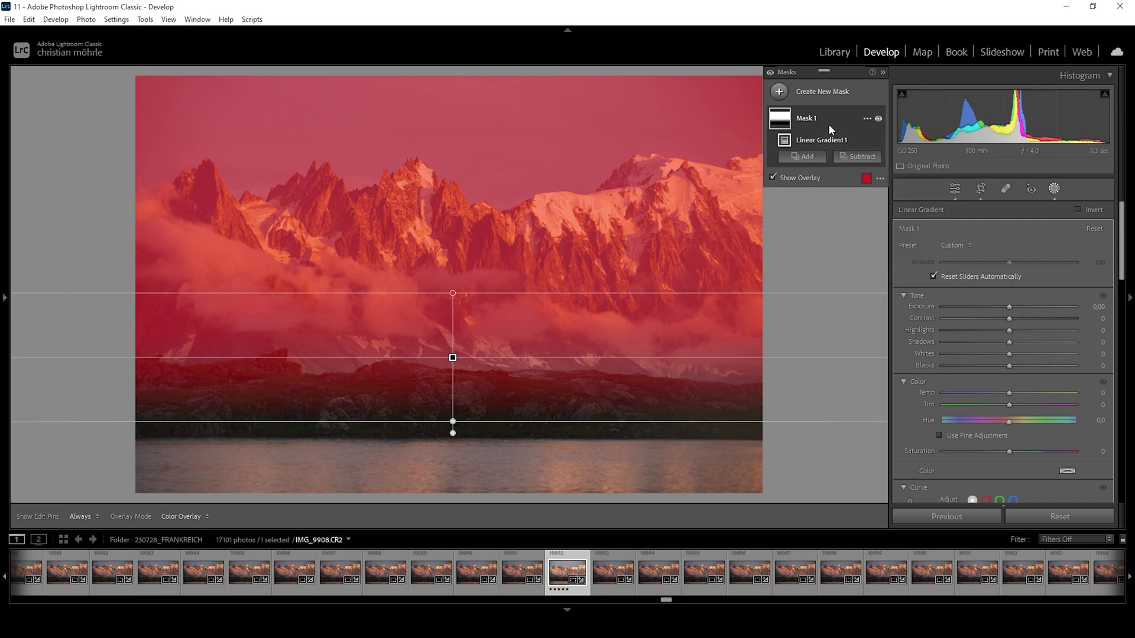
pyautogui.click(862, 158)
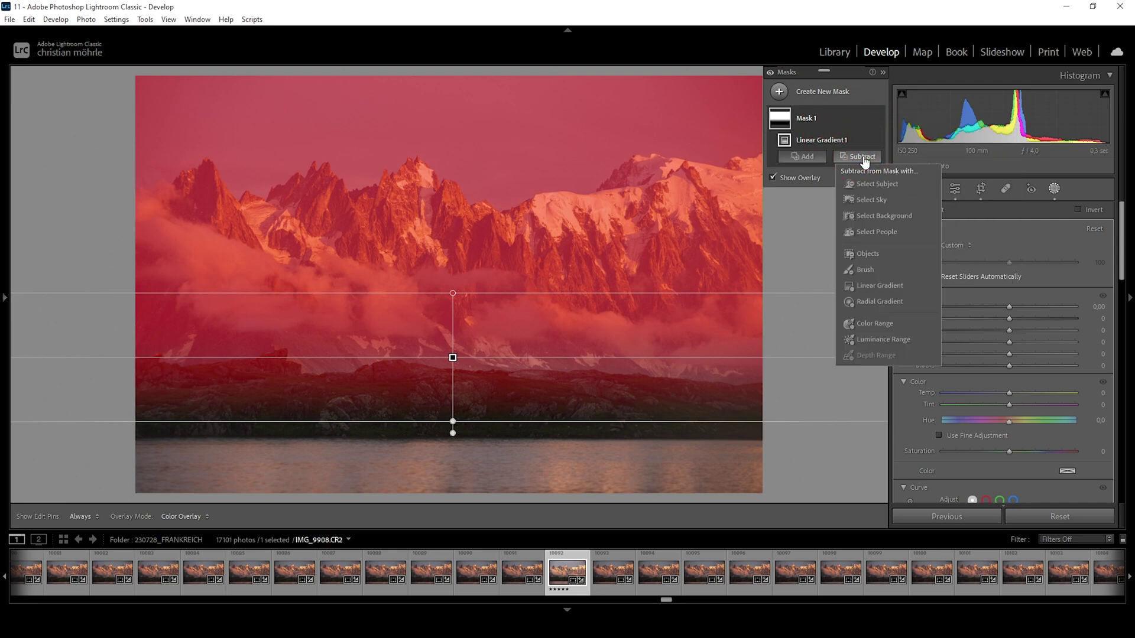
pyautogui.click(877, 339)
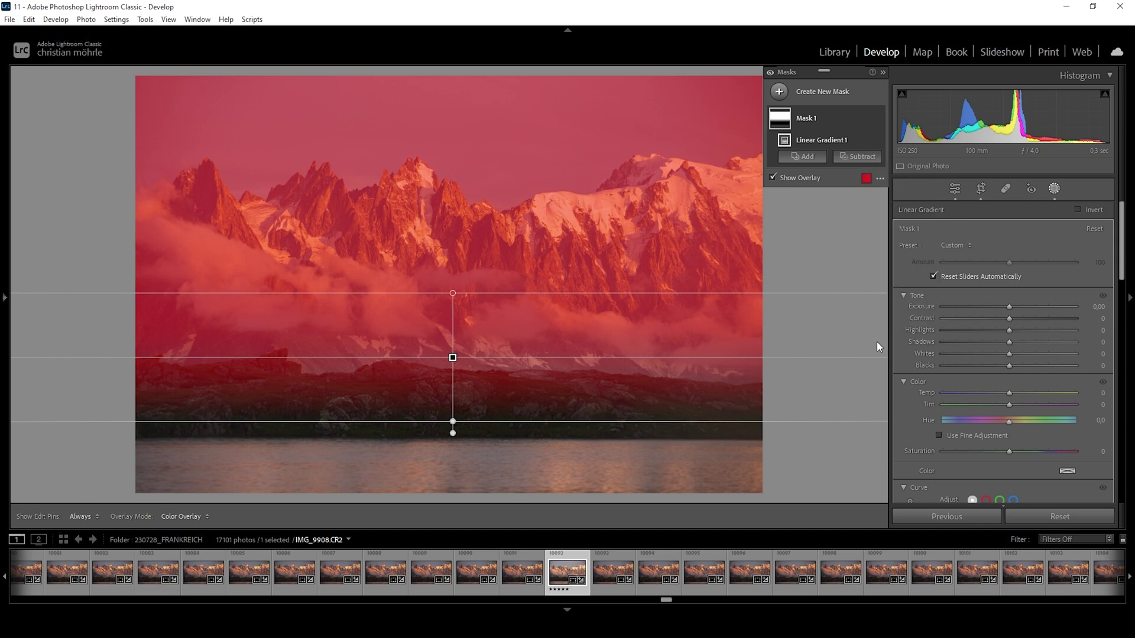
pyautogui.click(398, 377)
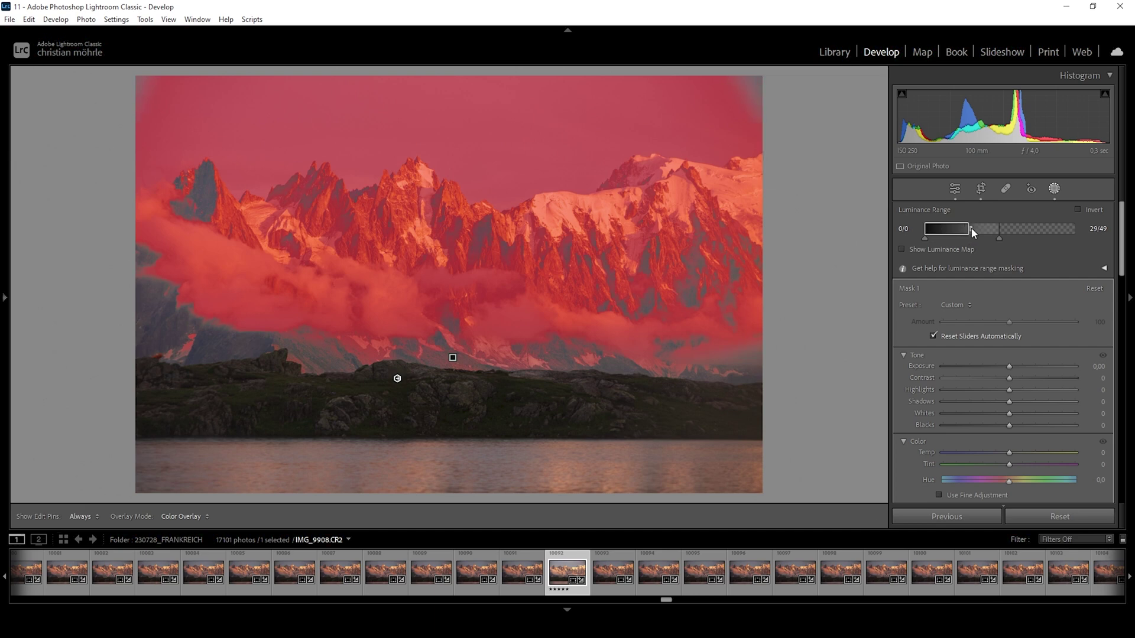
pyautogui.moveTo(973, 228); pyautogui.dragTo(967, 228)
pyautogui.moveTo(970, 237); pyautogui.dragTo(962, 234)
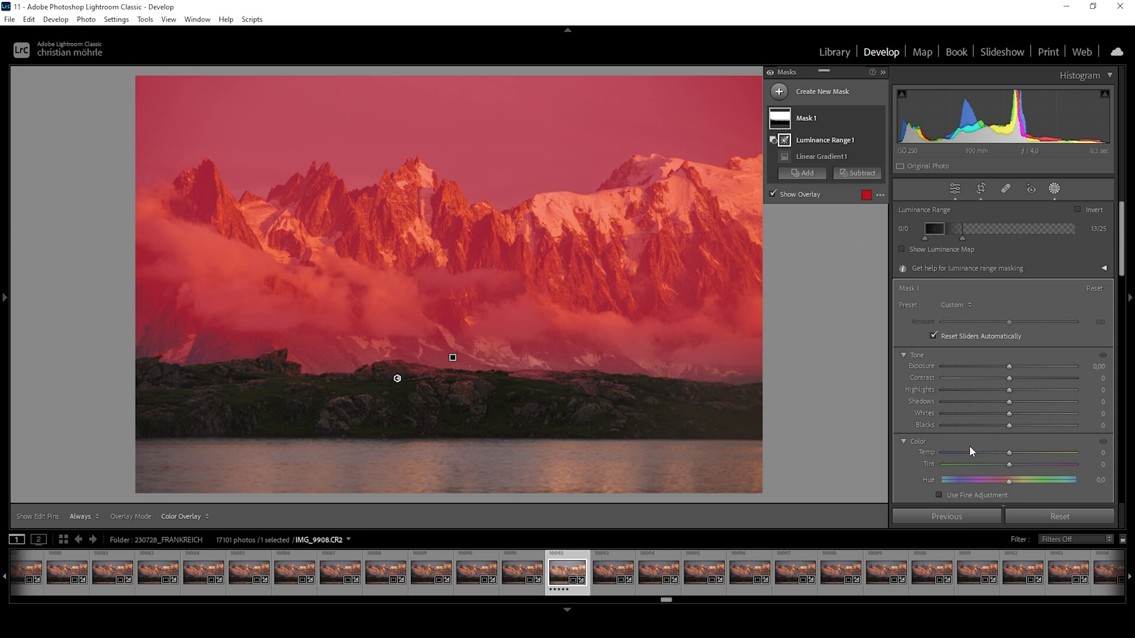
# - Deepen Mask 1's Shadows to −73
pyautogui.moveTo(1010, 405); pyautogui.dragTo(1013, 379)
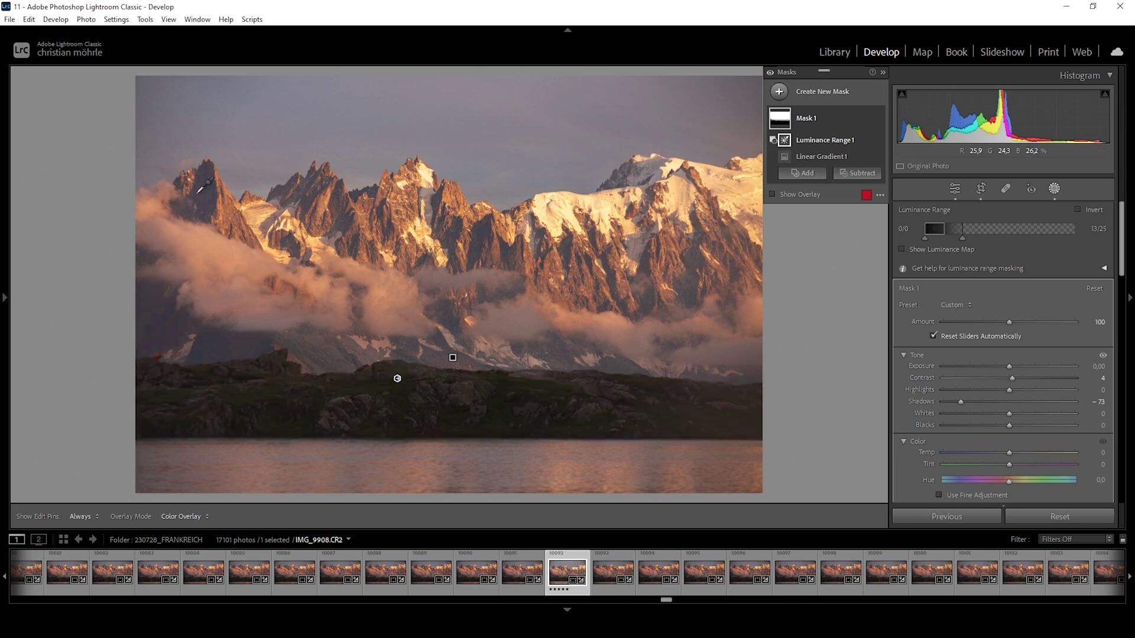
pyautogui.moveTo(865, 148)
pyautogui.click(785, 95)
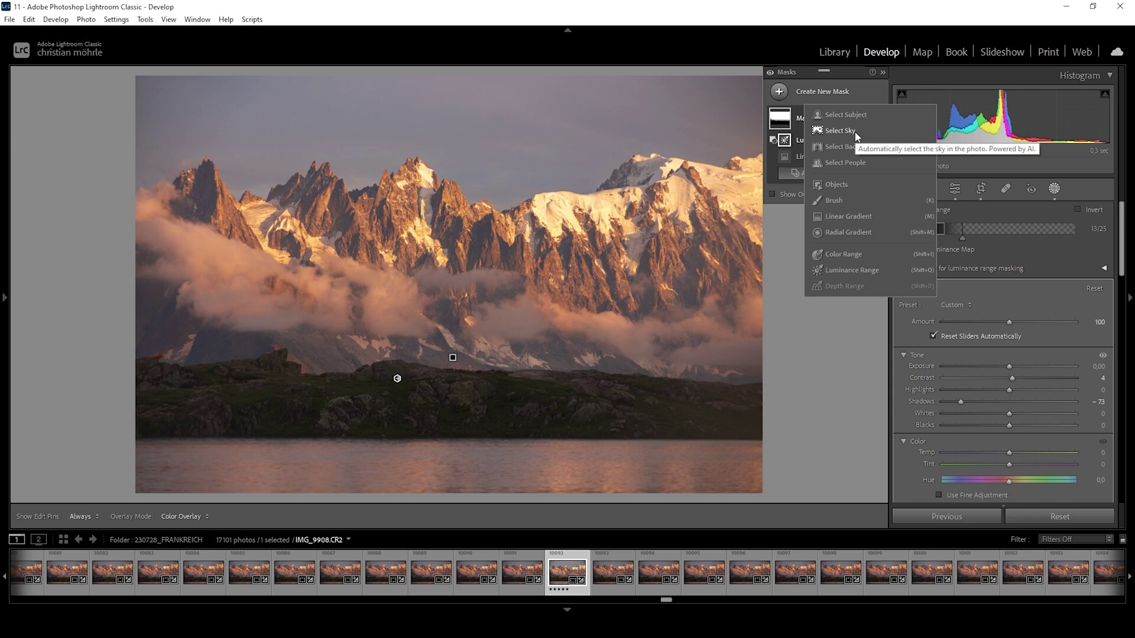
# - Create a sky mask (Mask 2) with Temp −13, Saturation +14 and Contrast +13
pyautogui.click(855, 132)
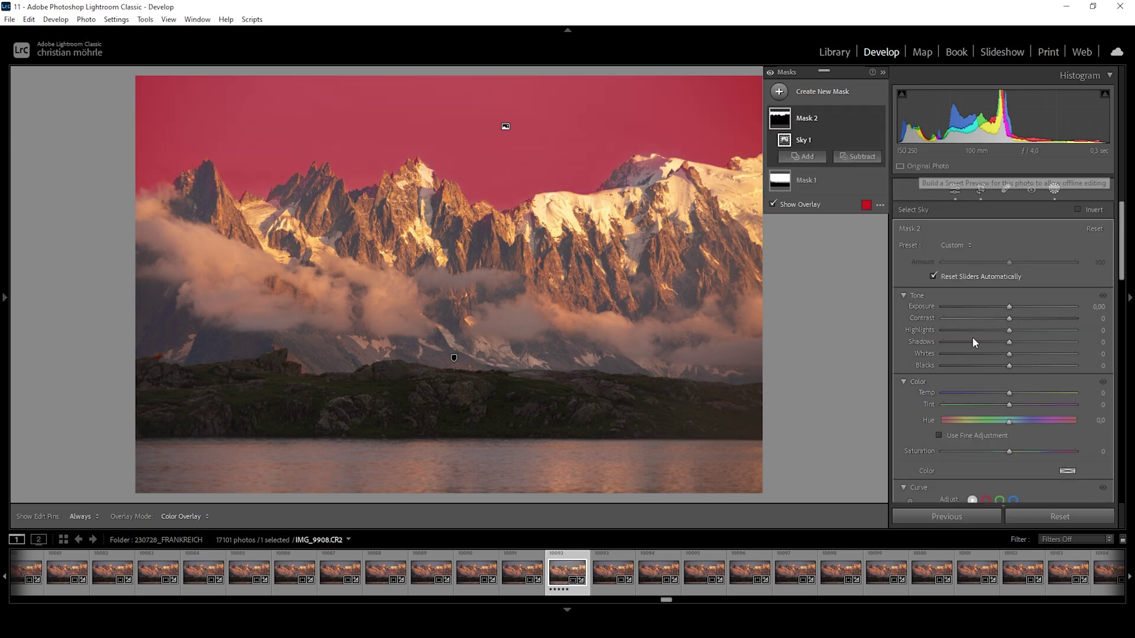
pyautogui.click(1009, 394)
pyautogui.moveTo(1010, 395); pyautogui.dragTo(1001, 396)
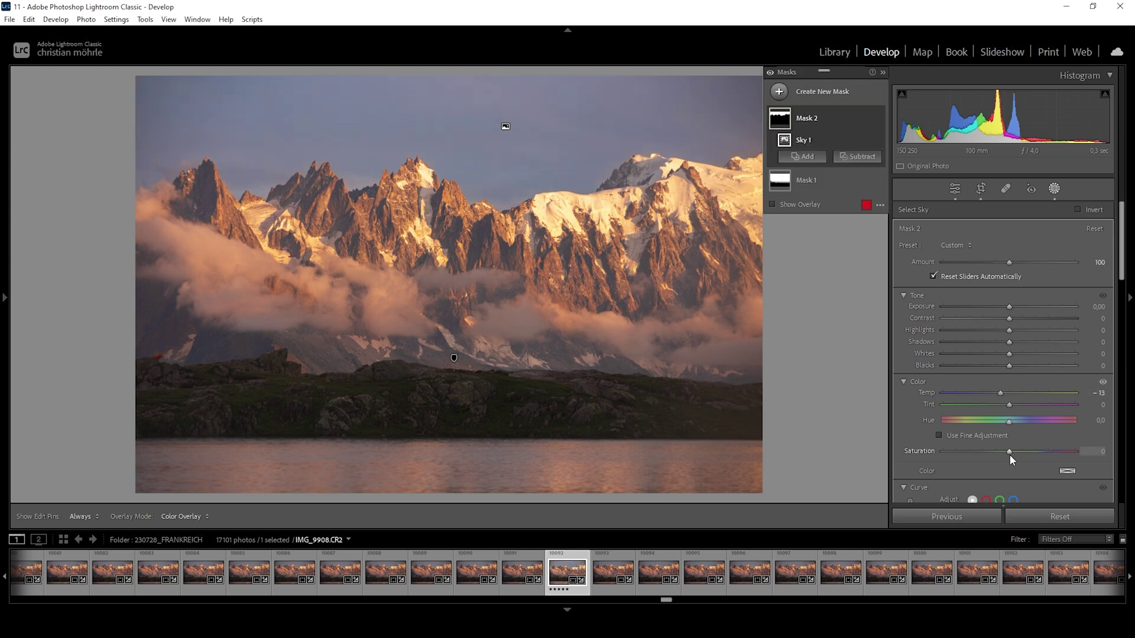
pyautogui.moveTo(1010, 453); pyautogui.dragTo(1020, 452)
pyautogui.moveTo(1010, 320); pyautogui.dragTo(1018, 323)
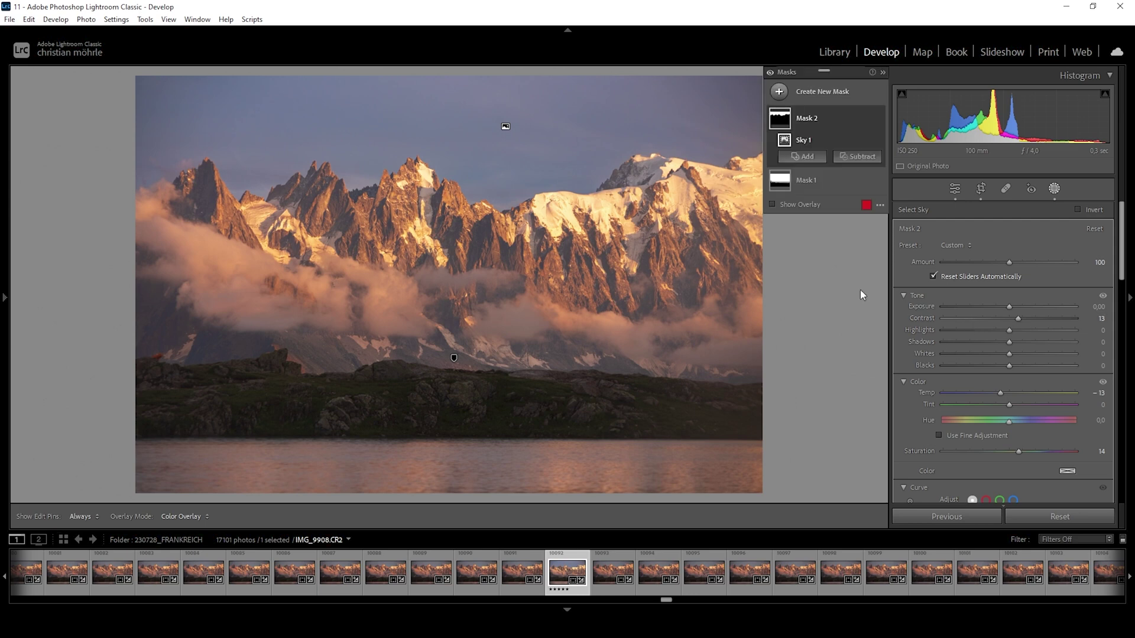
# - Create Mask 3: a bottom-up gradient over the lake plus a foreground luminance range of 18/26
pyautogui.click(779, 92)
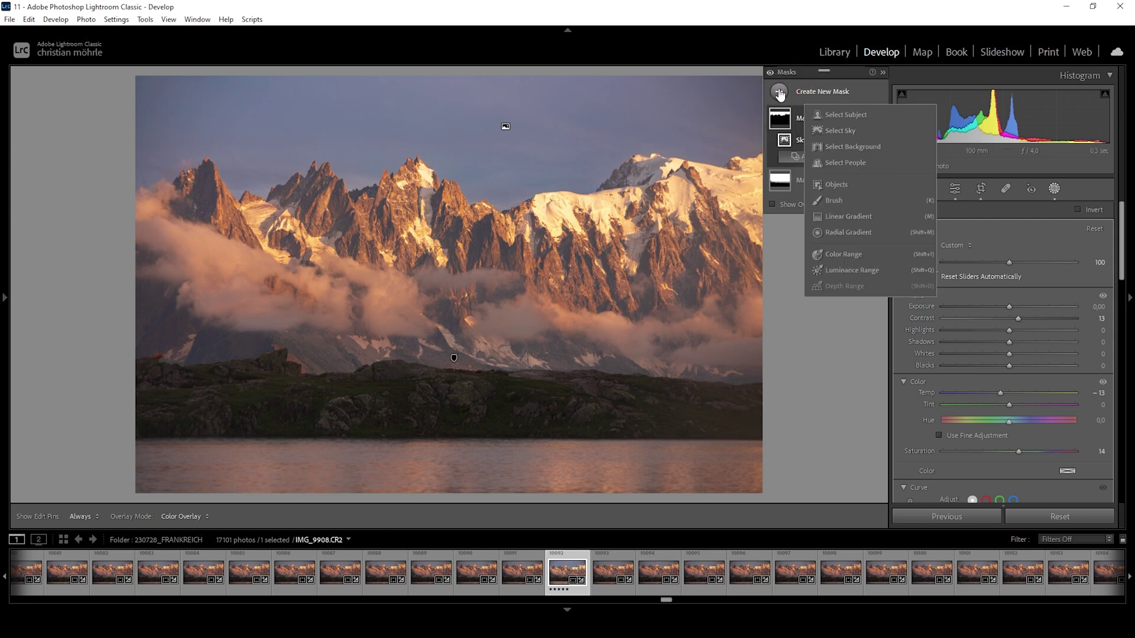
pyautogui.click(843, 218)
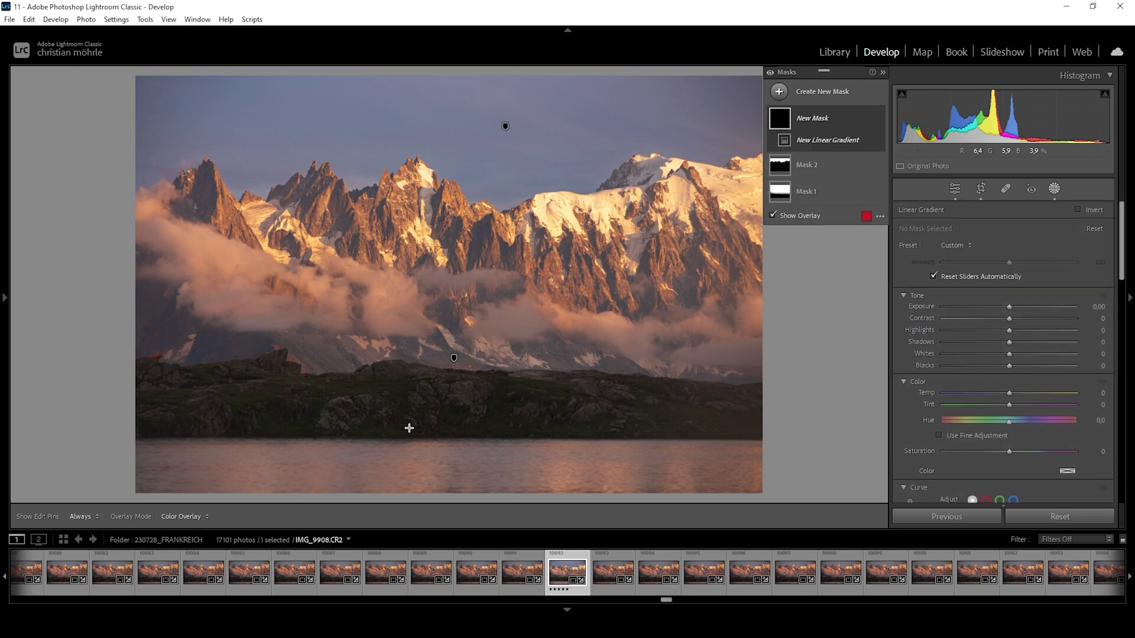
pyautogui.moveTo(409, 428); pyautogui.dragTo(409, 381)
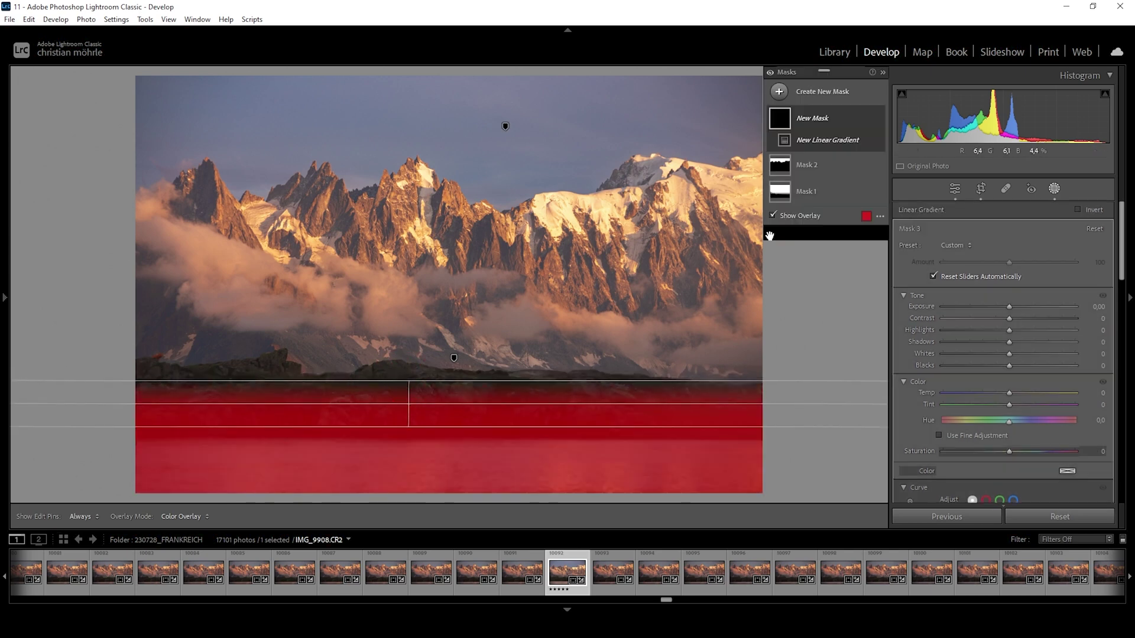
pyautogui.click(807, 157)
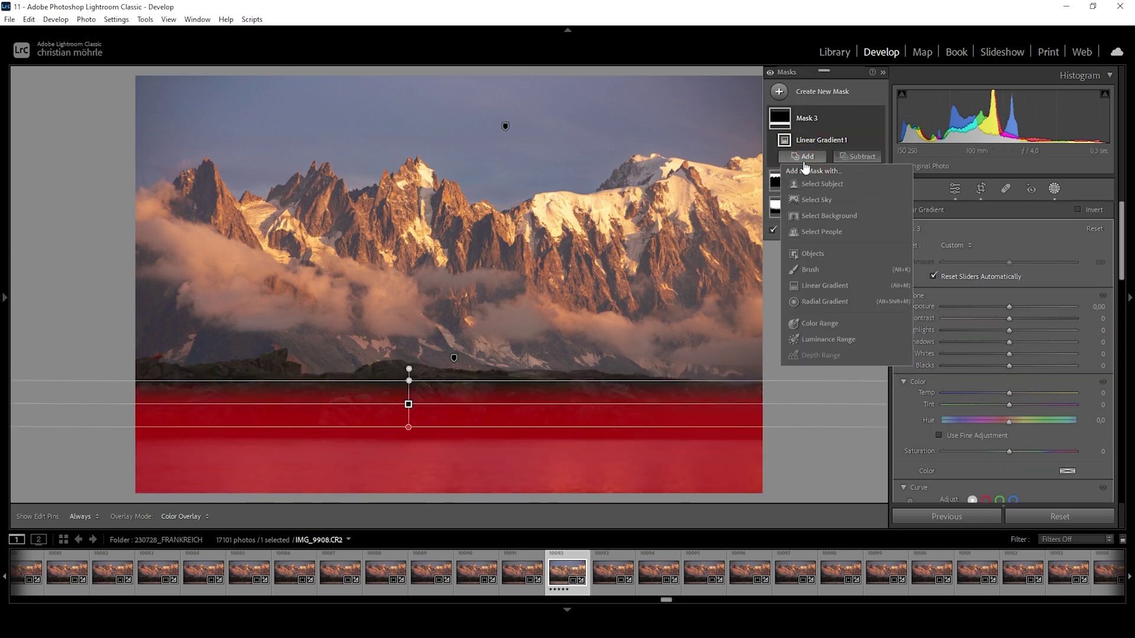
pyautogui.click(822, 338)
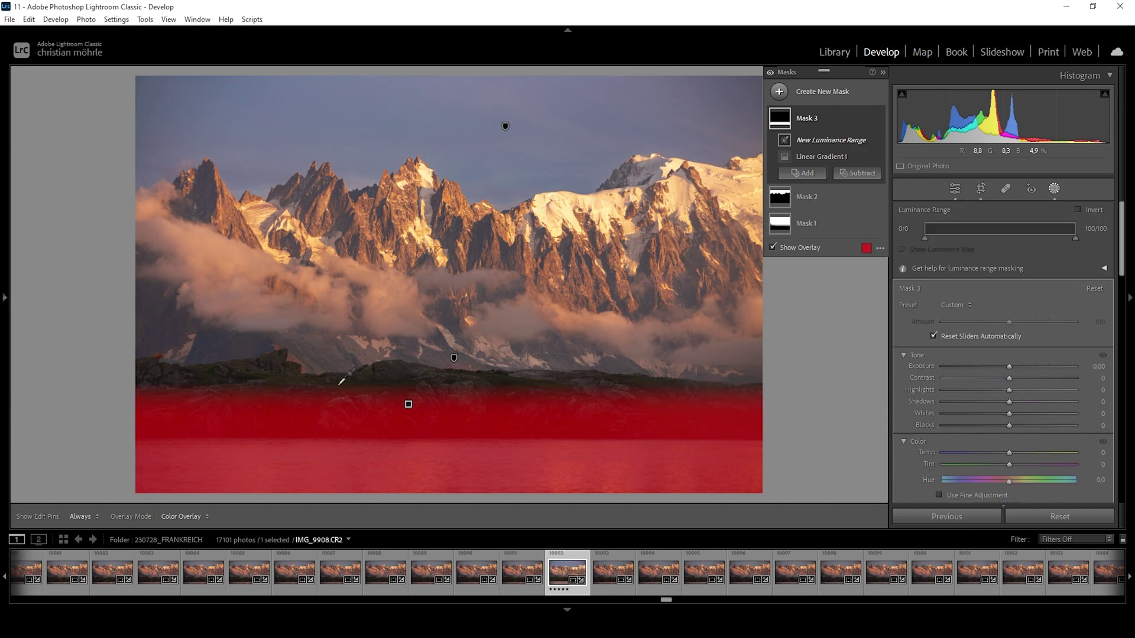
pyautogui.click(397, 392)
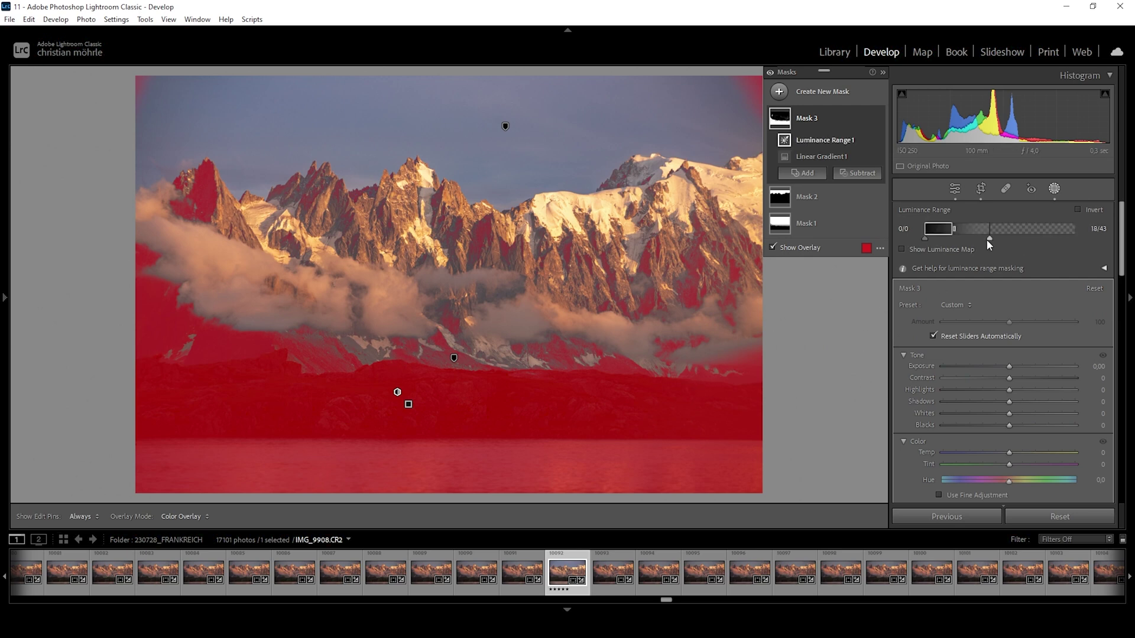
pyautogui.moveTo(992, 242); pyautogui.dragTo(965, 242)
# - Brush-erase Mask 3 from the left clouds, set its Temp to −13, and exit masking
pyautogui.click(858, 173)
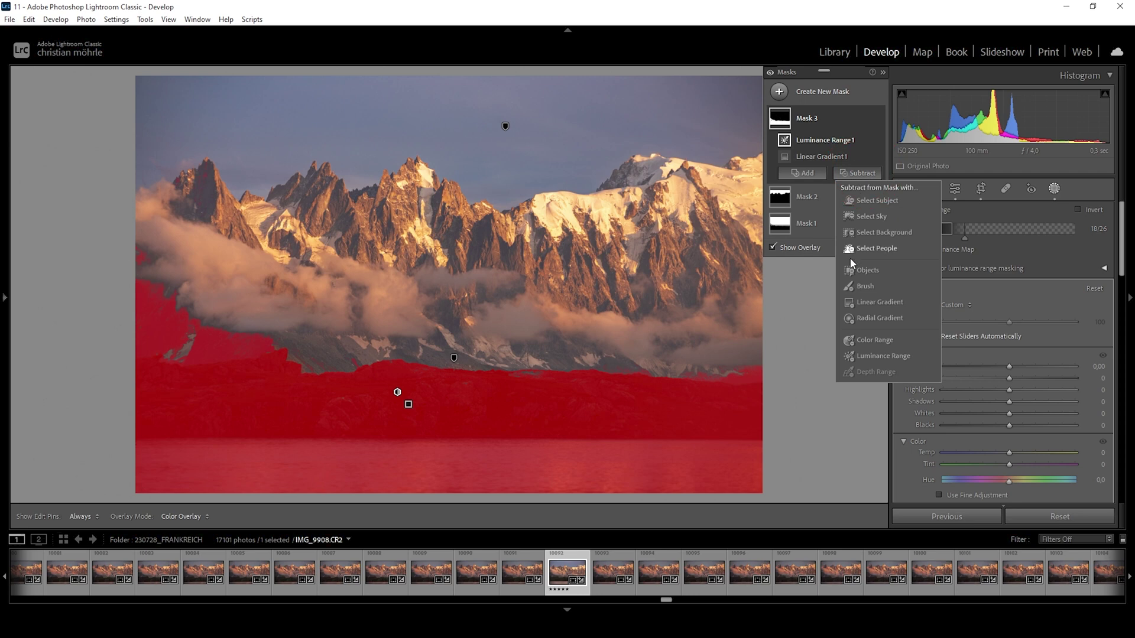
pyautogui.click(882, 287)
pyautogui.moveTo(114, 305)
pyautogui.mouseDown()
pyautogui.moveTo(107, 314)
pyautogui.moveTo(275, 324)
pyautogui.moveTo(140, 327)
pyautogui.moveTo(211, 332)
pyautogui.moveTo(159, 288)
pyautogui.mouseUp()
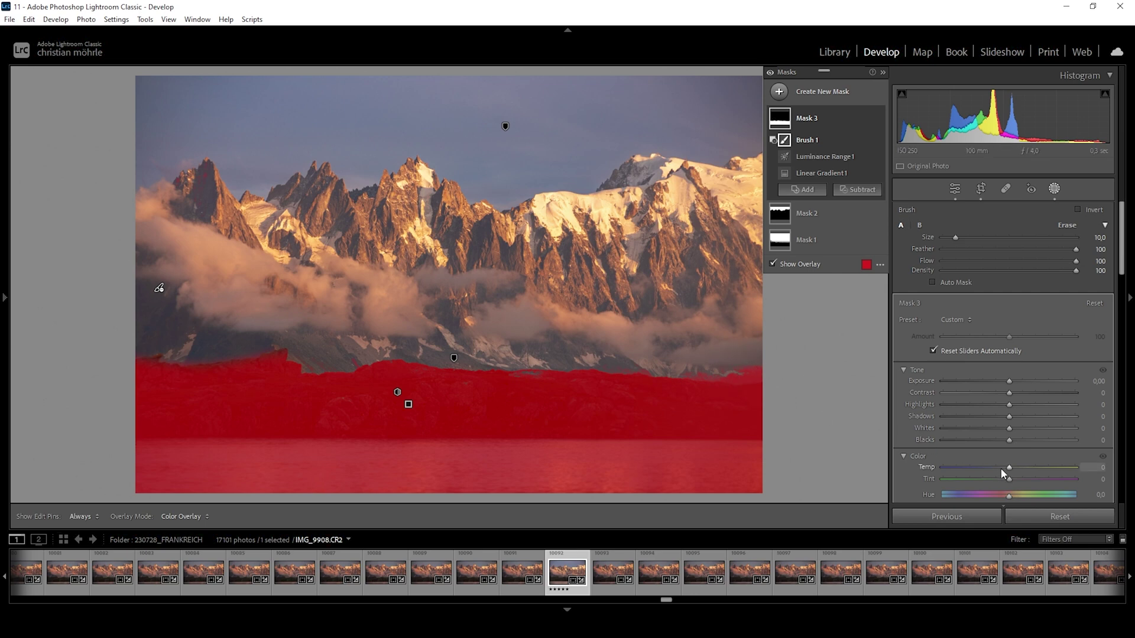
pyautogui.moveTo(1001, 469); pyautogui.dragTo(1001, 470)
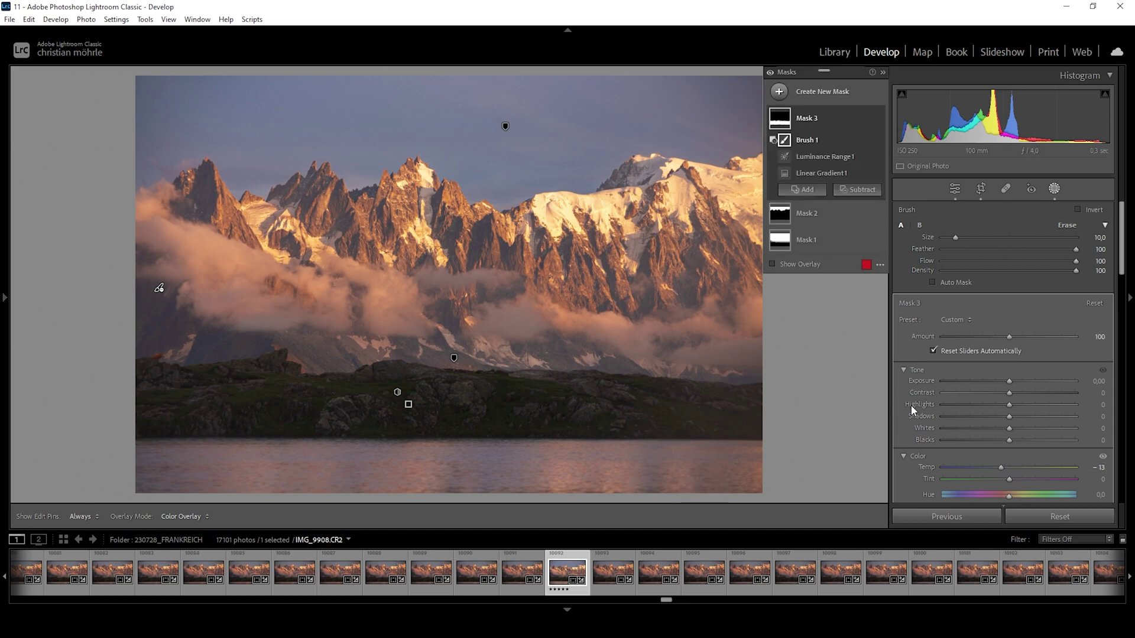
pyautogui.click(1053, 191)
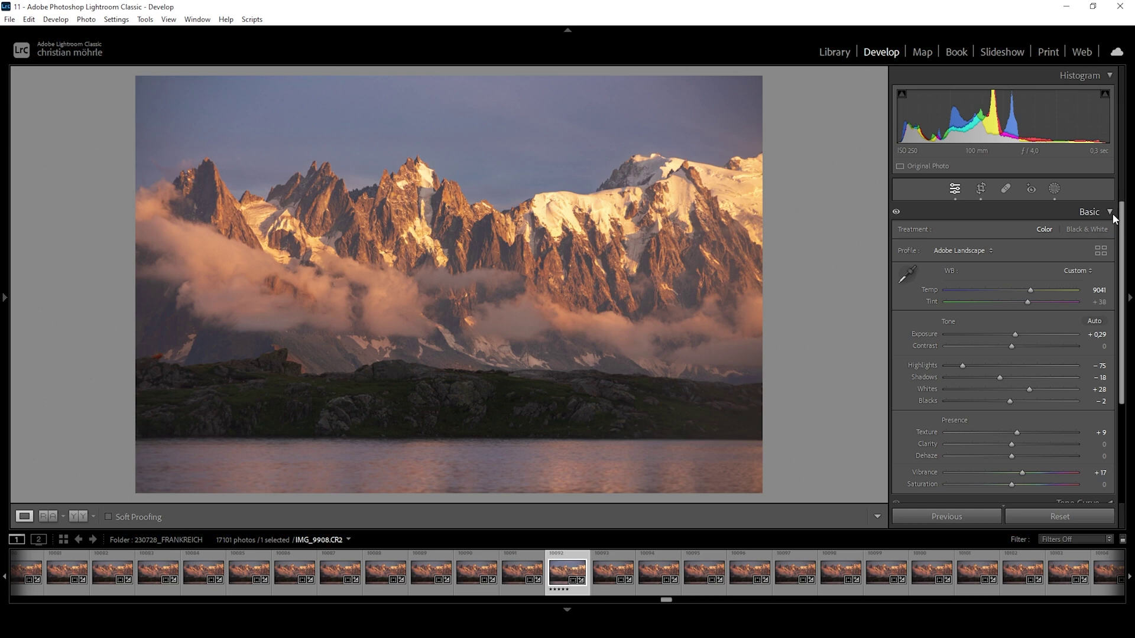
# - In HSL/Color, set Yellow hue to −13 and Green saturation to −48
pyautogui.click(1114, 219)
pyautogui.click(1107, 250)
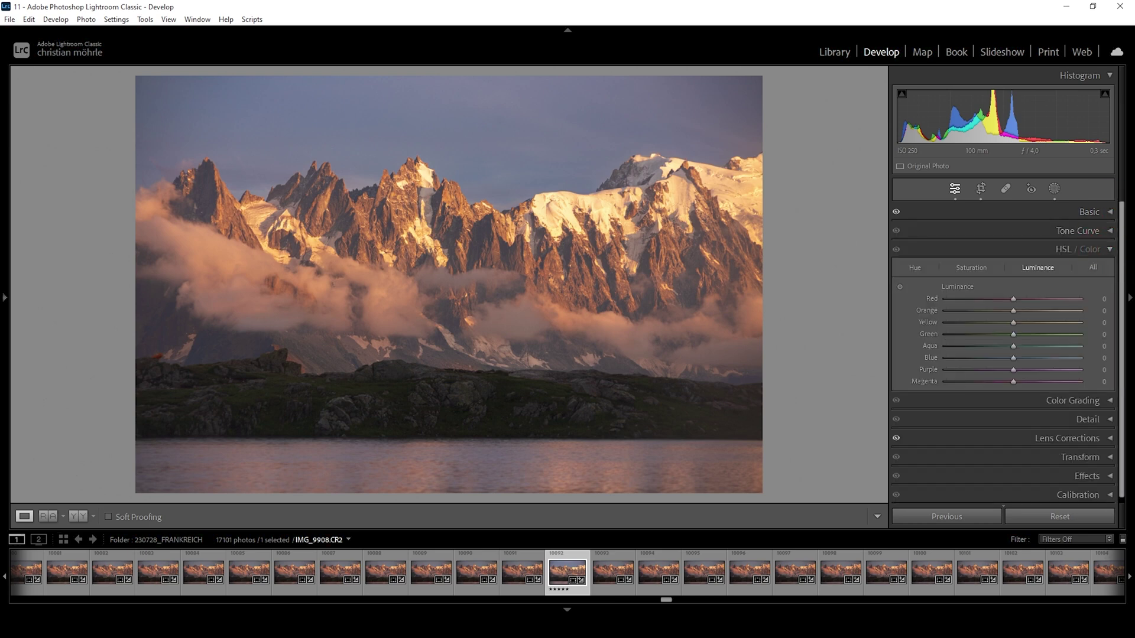
pyautogui.click(915, 270)
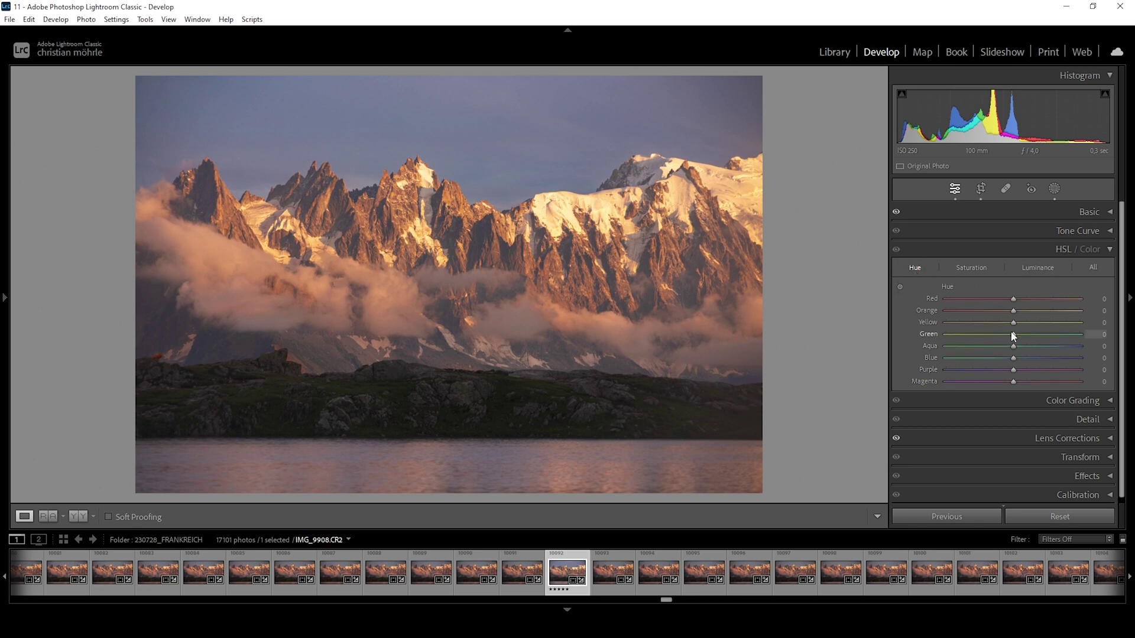
pyautogui.moveTo(1013, 325); pyautogui.dragTo(1004, 329)
pyautogui.moveTo(1003, 323); pyautogui.dragTo(998, 322)
pyautogui.click(978, 269)
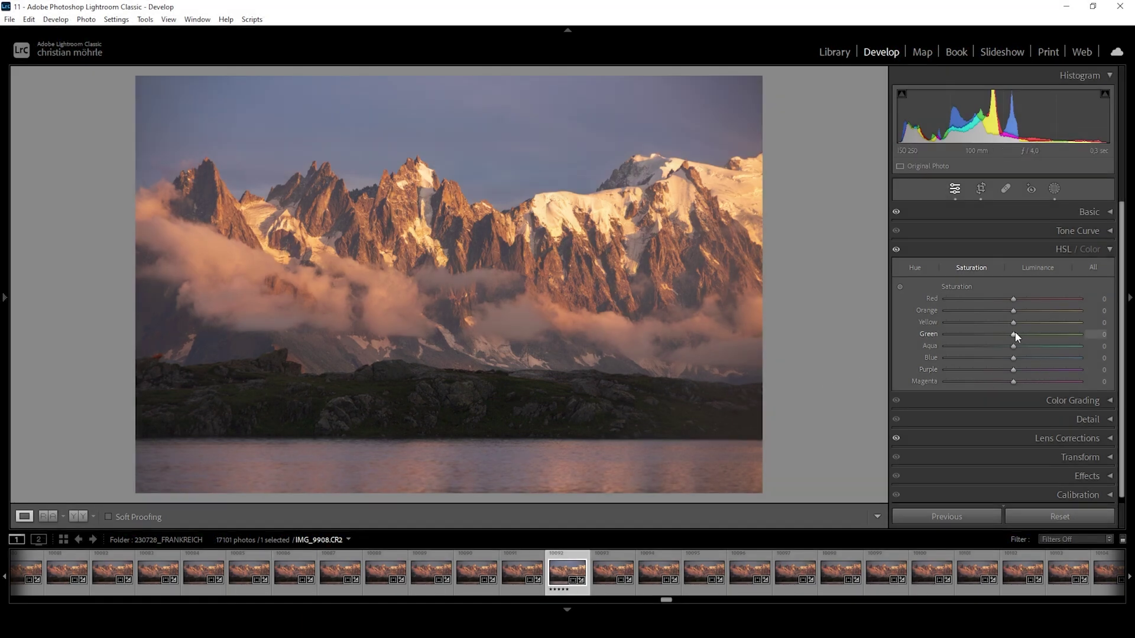
pyautogui.moveTo(1014, 334); pyautogui.dragTo(988, 335)
pyautogui.click(1111, 250)
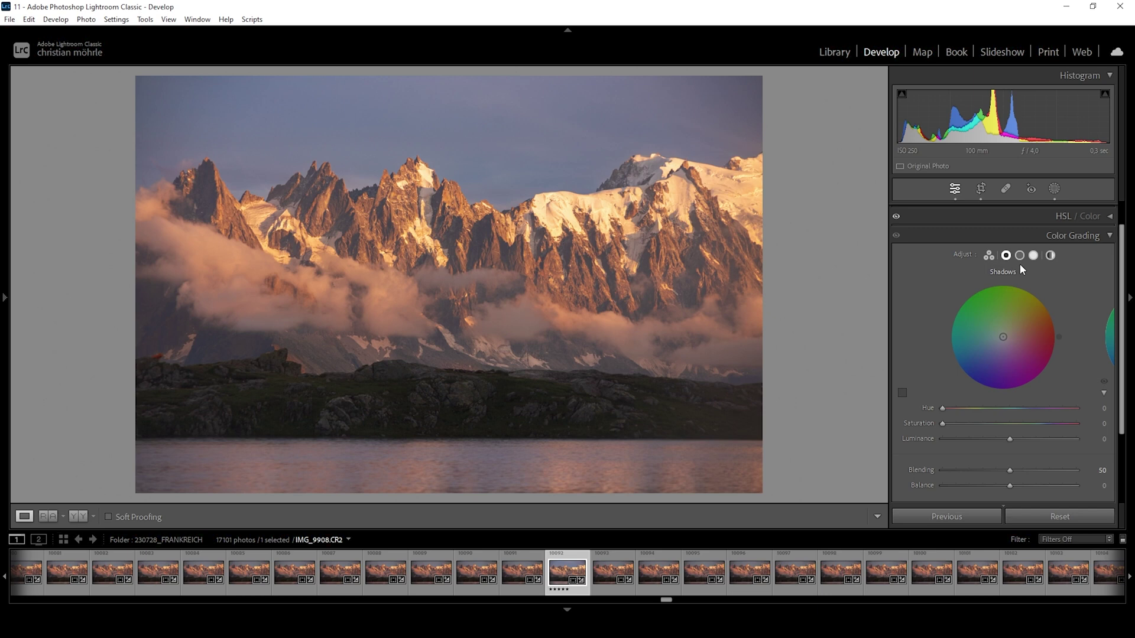
# - Color-grade the highlights to orange Hue 38 with Saturation 20
pyautogui.click(1034, 255)
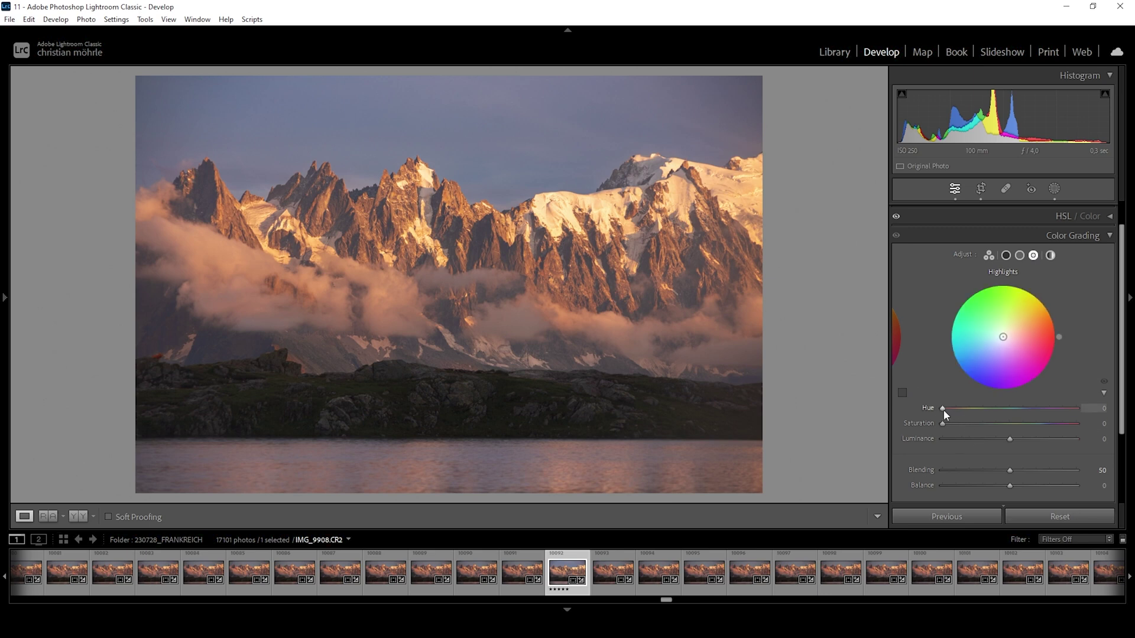
pyautogui.moveTo(945, 408); pyautogui.dragTo(956, 408)
pyautogui.moveTo(943, 423); pyautogui.dragTo(968, 421)
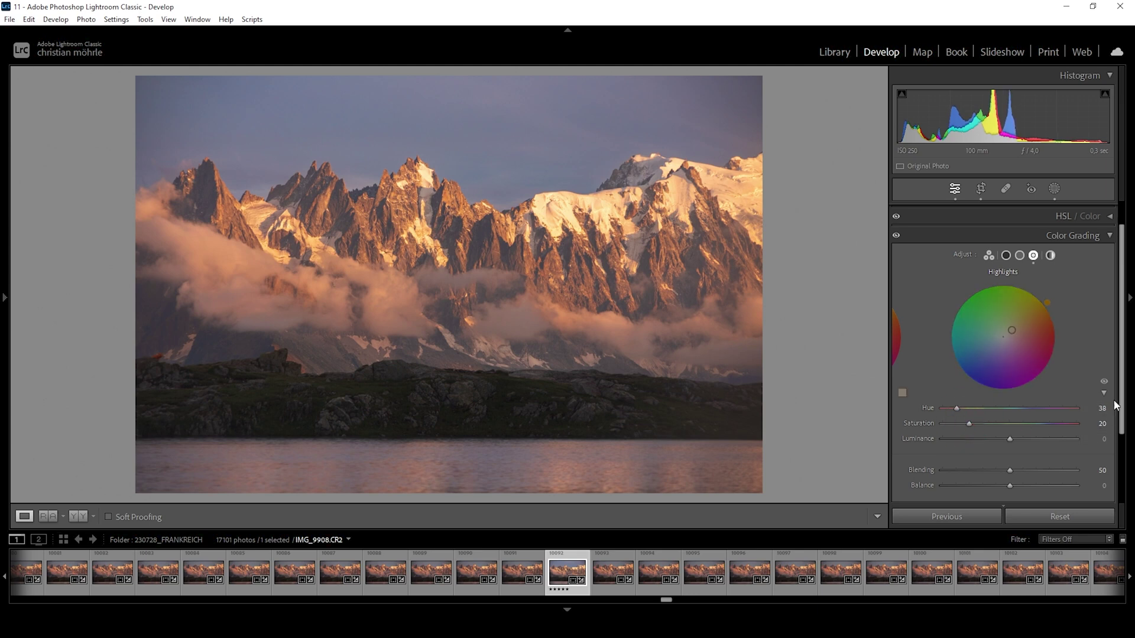
# - Tint the midtones to orange Hue 38 and raise their saturation
pyautogui.click(1020, 255)
pyautogui.moveTo(942, 409)
pyautogui.mouseDown()
pyautogui.moveTo(952, 409)
pyautogui.moveTo(949, 423)
pyautogui.mouseUp()
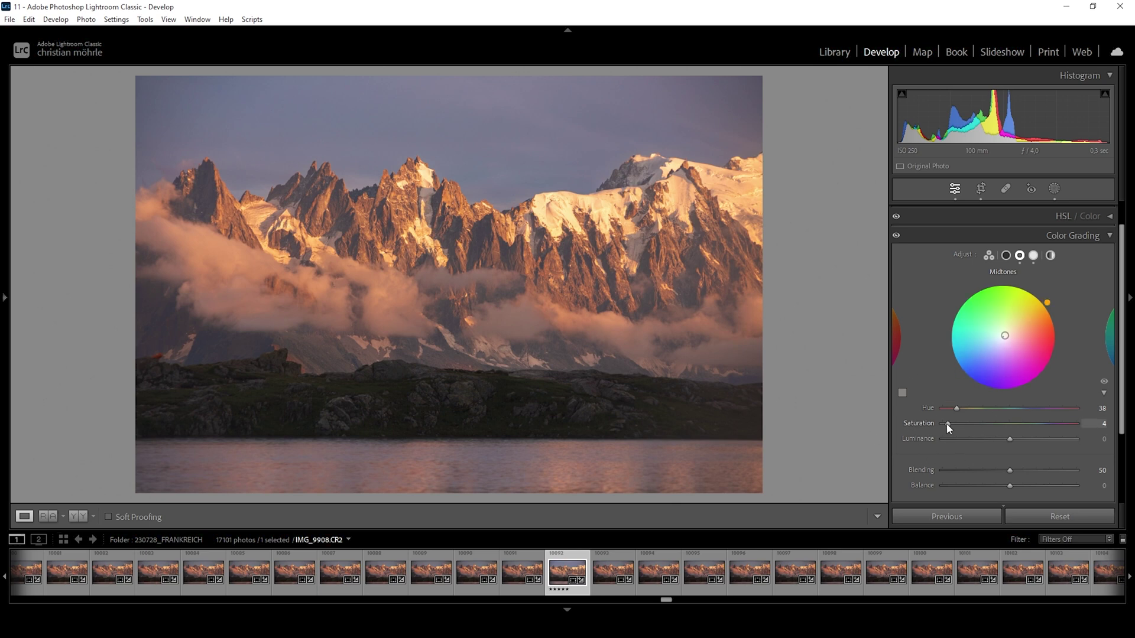
pyautogui.moveTo(945, 423)
pyautogui.mouseDown()
pyautogui.moveTo(1037, 424)
pyautogui.moveTo(951, 423)
pyautogui.mouseUp()
pyautogui.click(1110, 235)
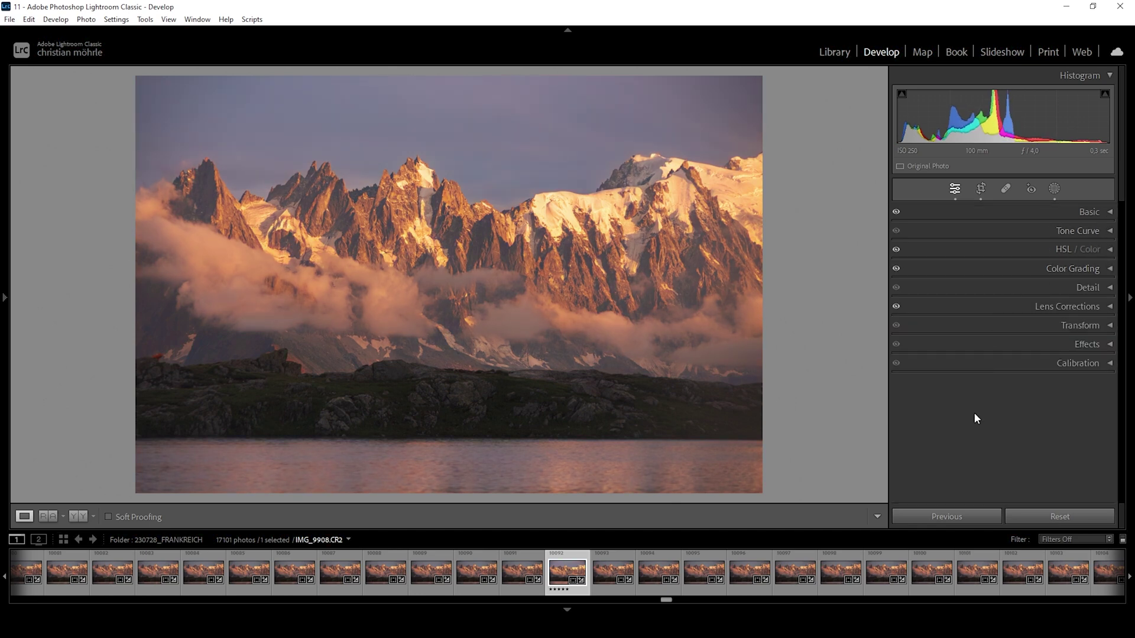
# - Set Calibration Blue Primary Hue to −27 and Saturation to +21, comparing before and after
pyautogui.click(1106, 364)
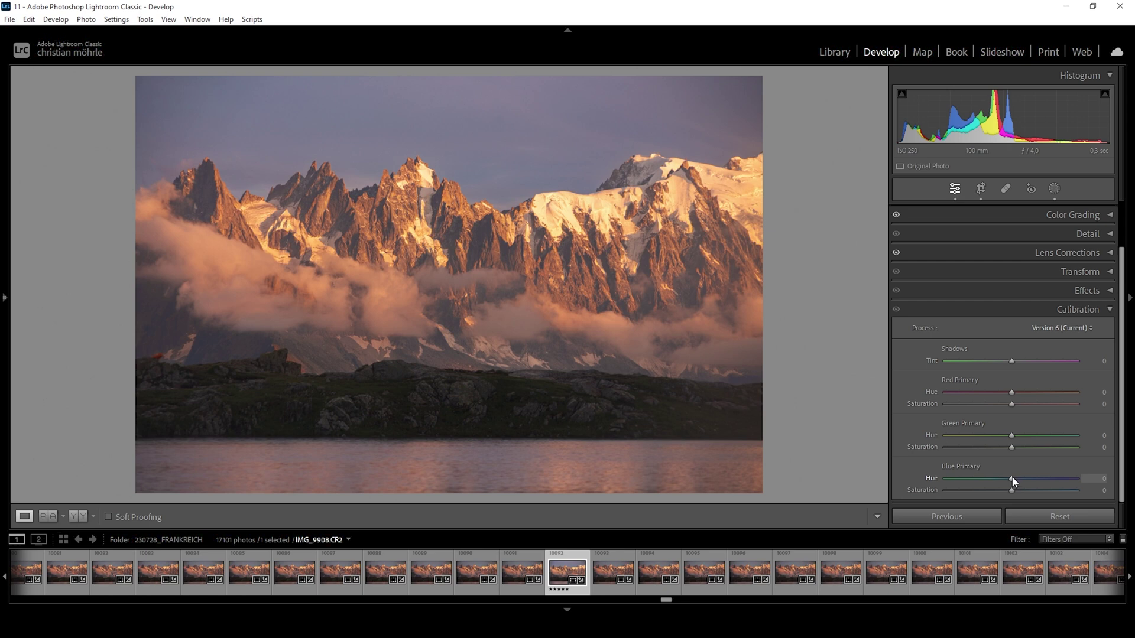
pyautogui.moveTo(1012, 477); pyautogui.dragTo(1002, 478)
pyautogui.moveTo(998, 479); pyautogui.dragTo(996, 478)
pyautogui.moveTo(1012, 492); pyautogui.dragTo(1030, 494)
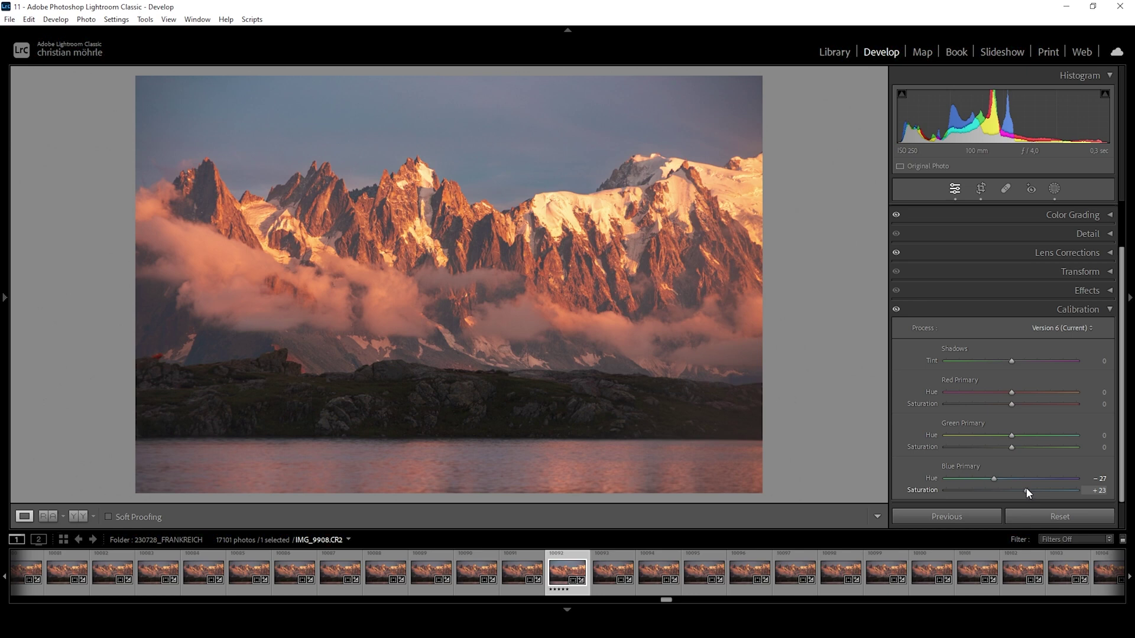
pyautogui.moveTo(1026, 491); pyautogui.dragTo(1025, 490)
pyautogui.click(897, 311)
pyautogui.click(1058, 309)
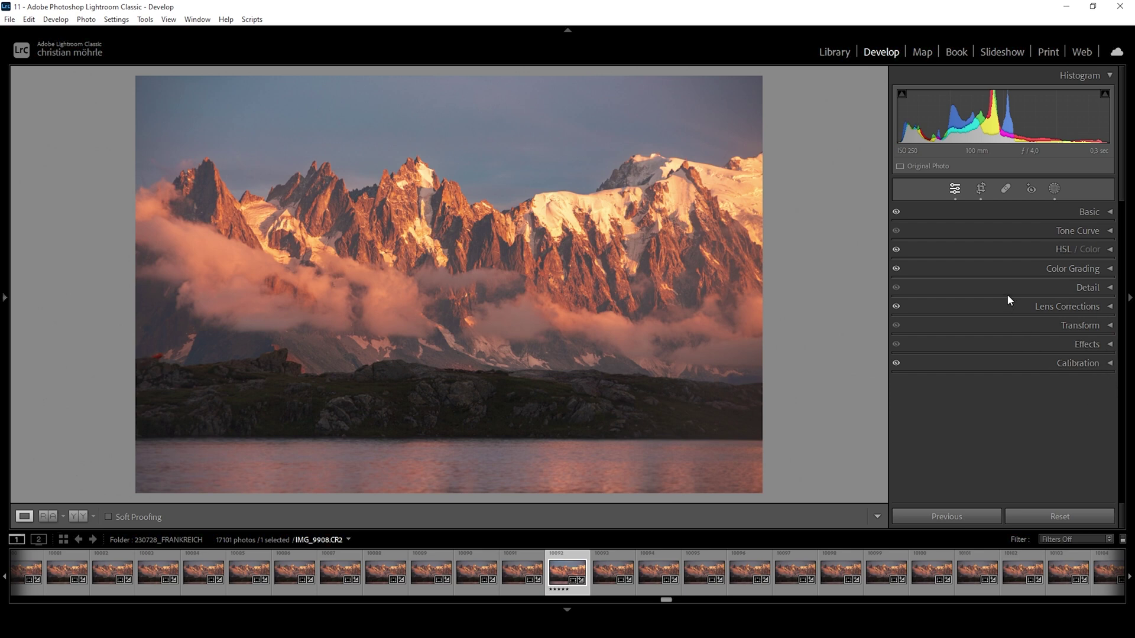
# - Sharpen with Radius 0.5, Detail 100, Masking 68 for edges only, and Amount 90
pyautogui.click(1092, 290)
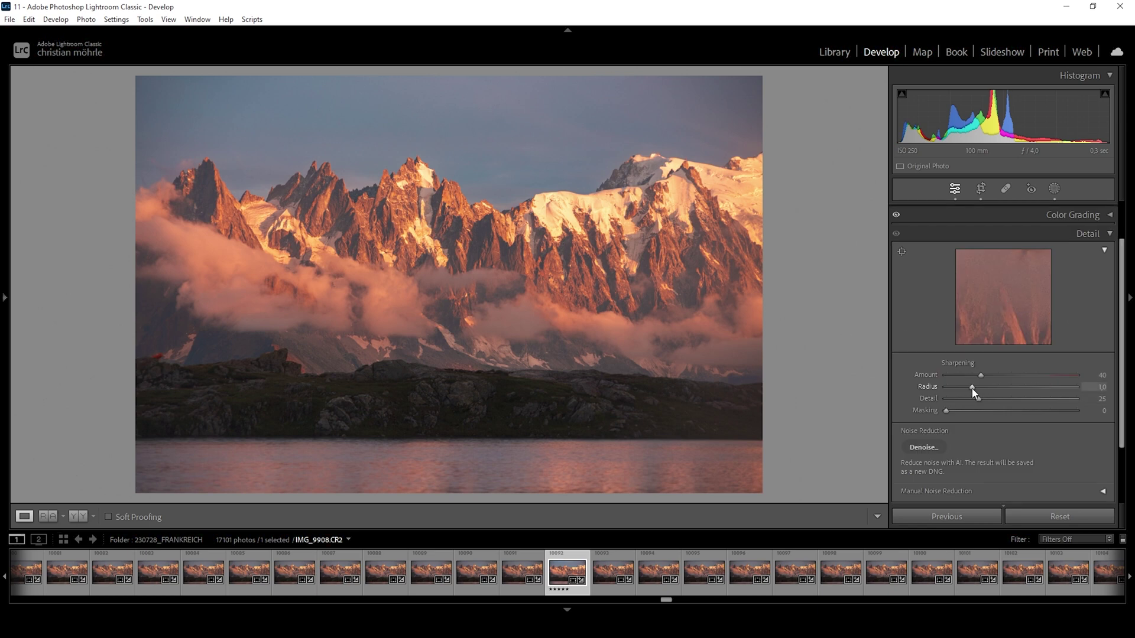
pyautogui.moveTo(972, 388); pyautogui.dragTo(946, 387)
pyautogui.keyDown('alt'); pyautogui.click(949, 410); pyautogui.keyUp('alt')
pyautogui.moveTo(950, 412); pyautogui.dragTo(1040, 421)
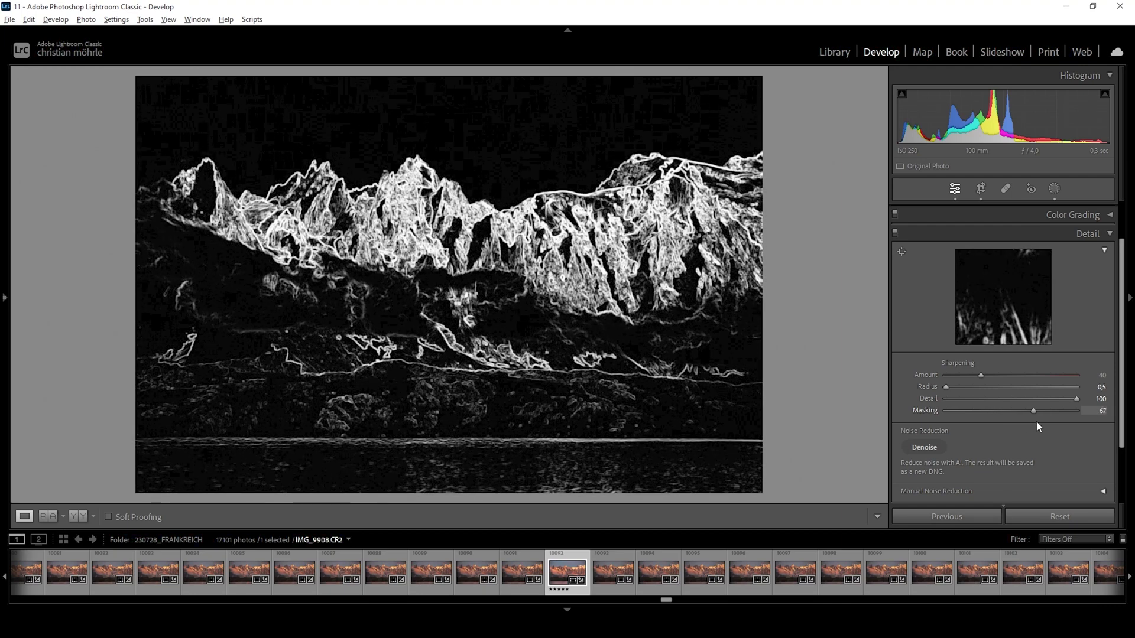
pyautogui.moveTo(1038, 421); pyautogui.dragTo(1038, 420)
pyautogui.moveTo(984, 374); pyautogui.dragTo(1028, 381)
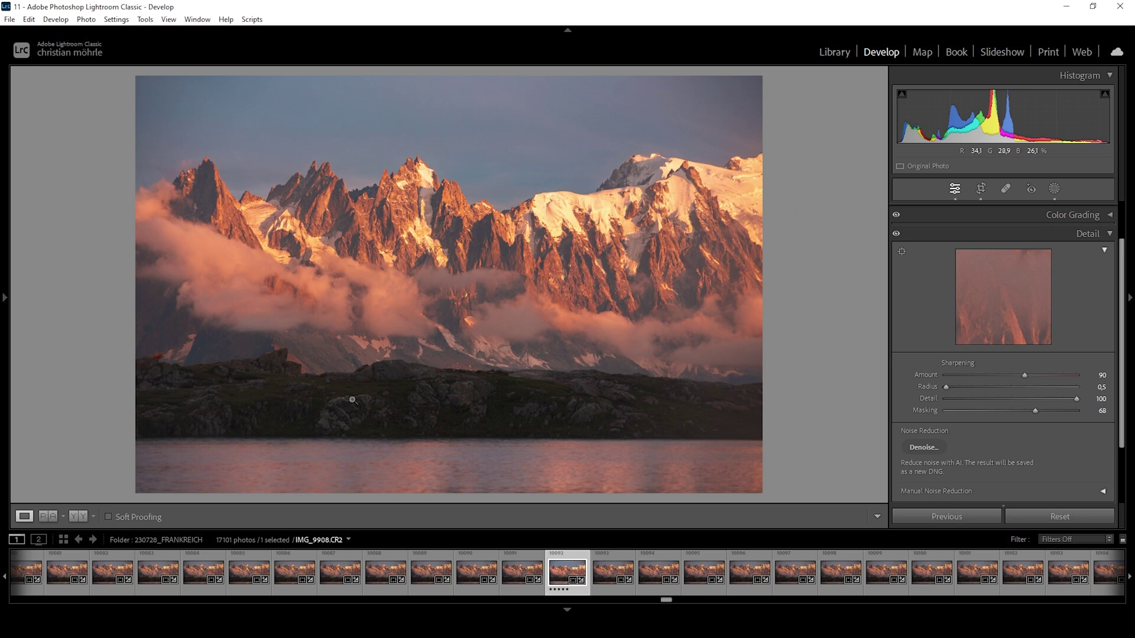
pyautogui.hotkey('ctrl', '5')
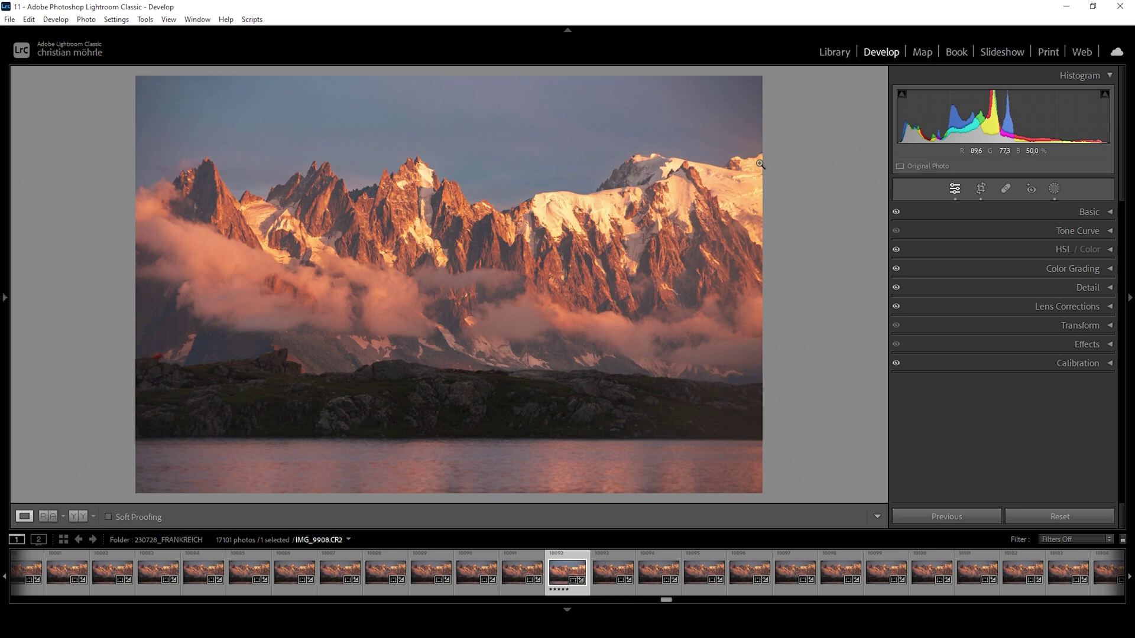
# - Review the Basic panel values (Adobe Landscape profile, Temp 9041), then collapse it
pyautogui.click(1109, 213)
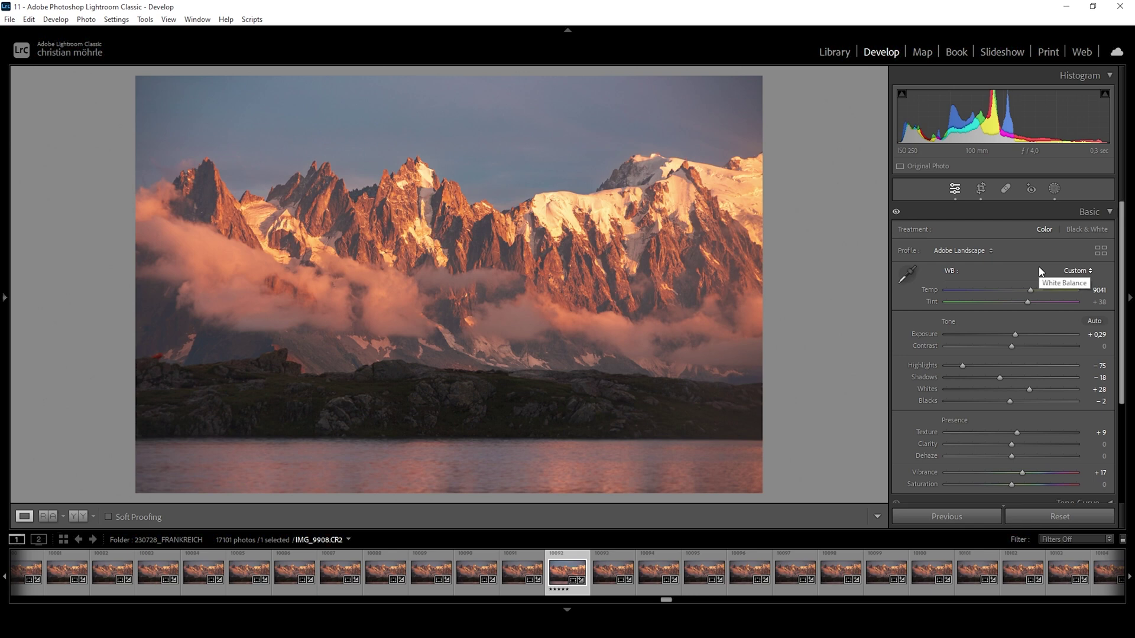
pyautogui.click(1112, 214)
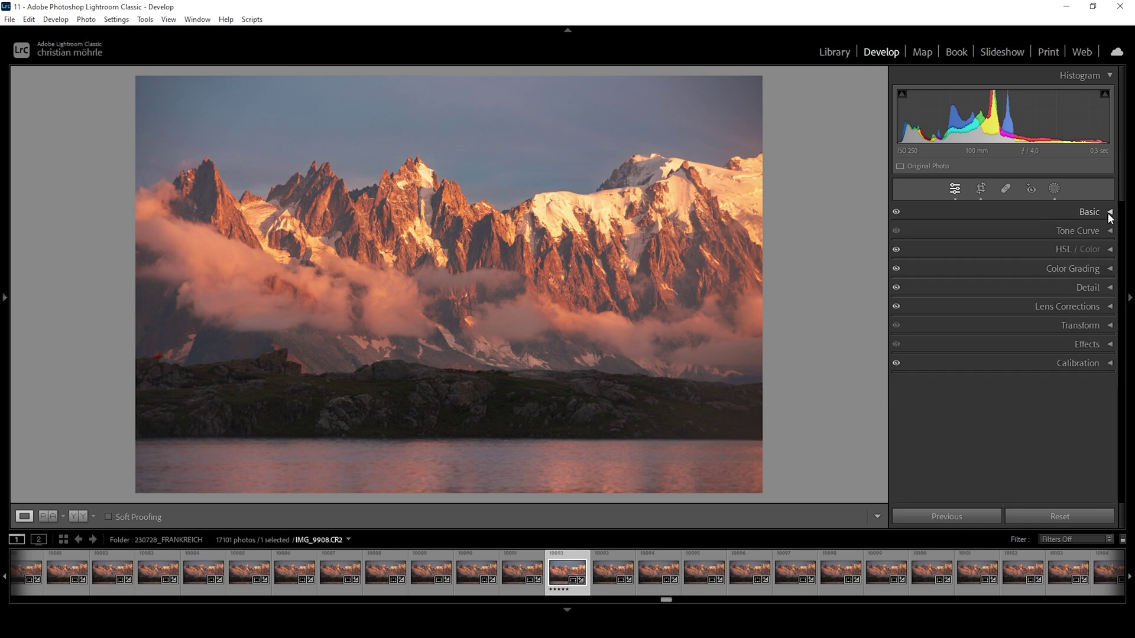